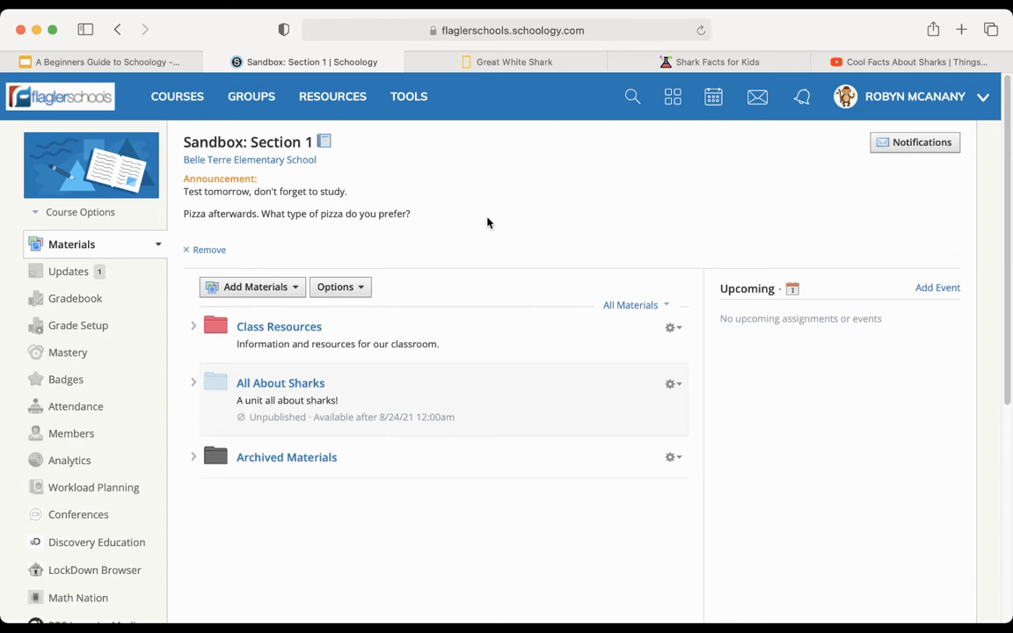
- Start a new page in the All About Sharks folder with the title "Let's Learn All About Sharks"
drag(357, 346, 292, 384)
click(292, 384)
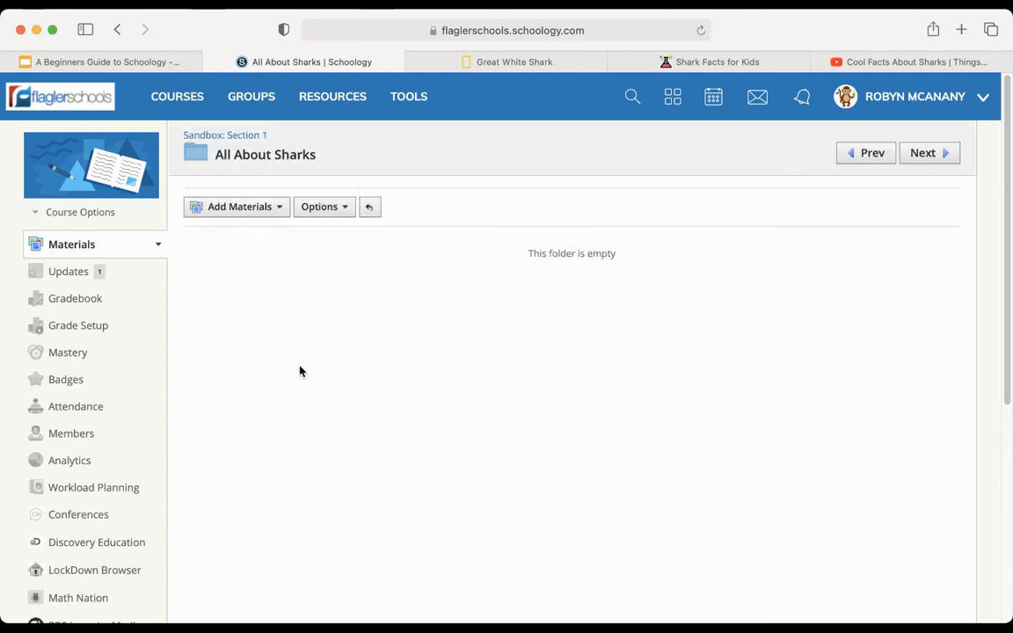
click(244, 211)
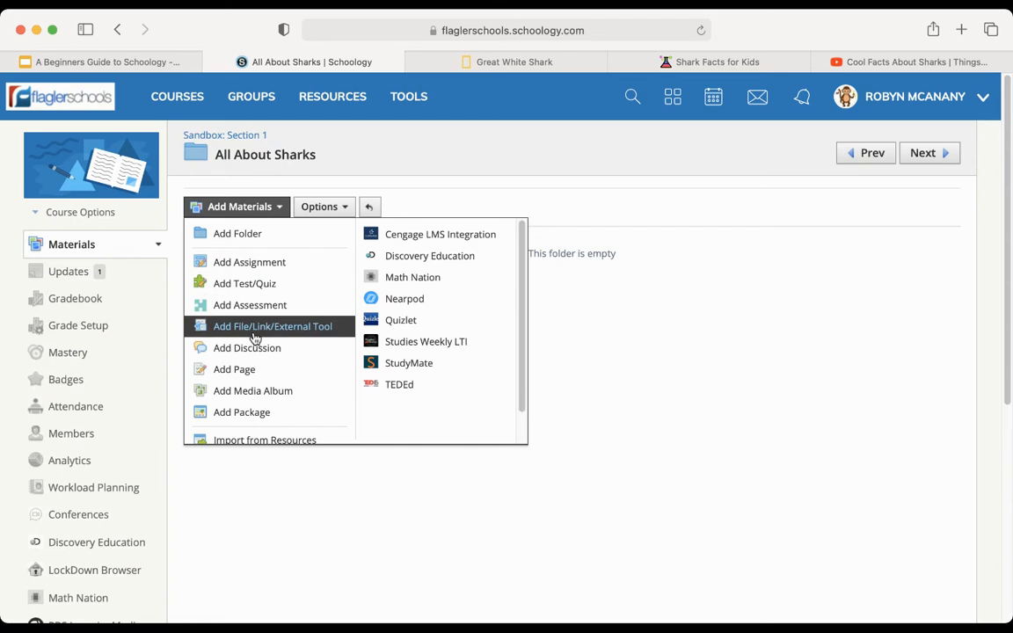
click(235, 369)
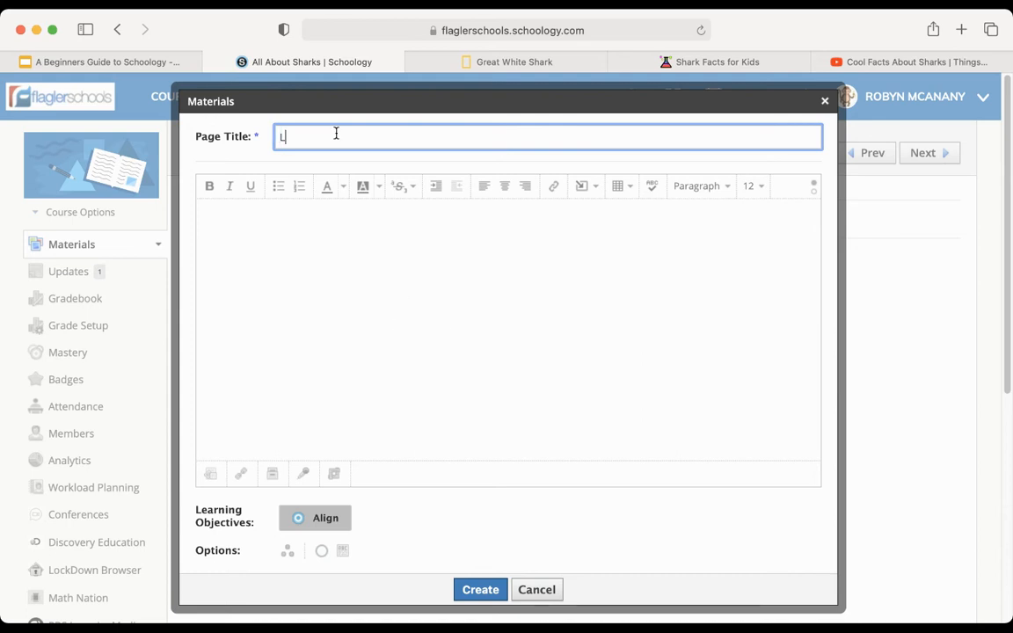
text(Learn All About Sharks)
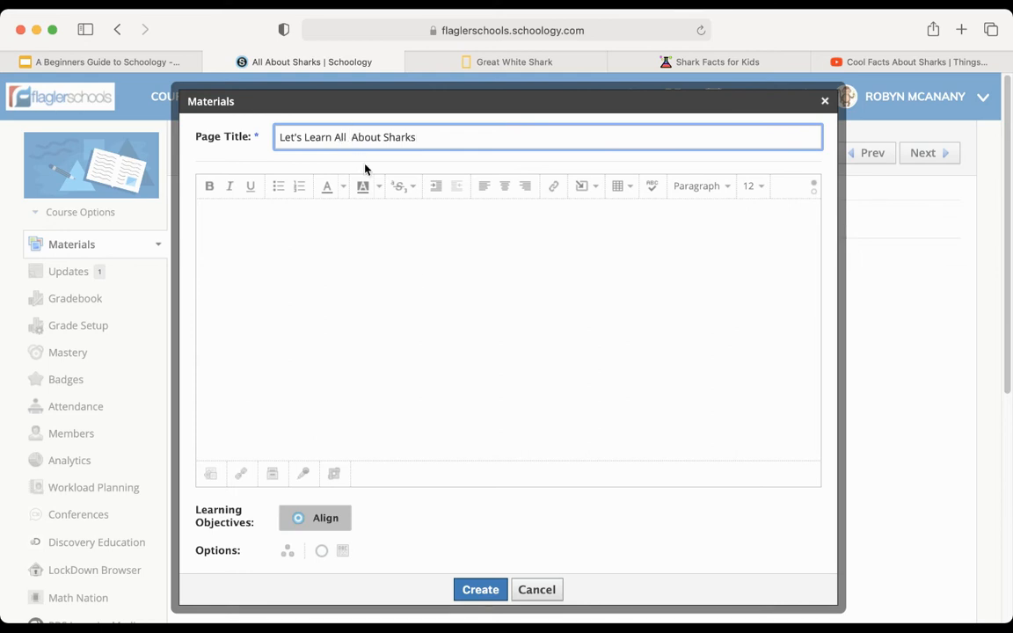
- Write "Student Task: Read the following information and watch the video to learn all about sharks." in the page body
click(309, 231)
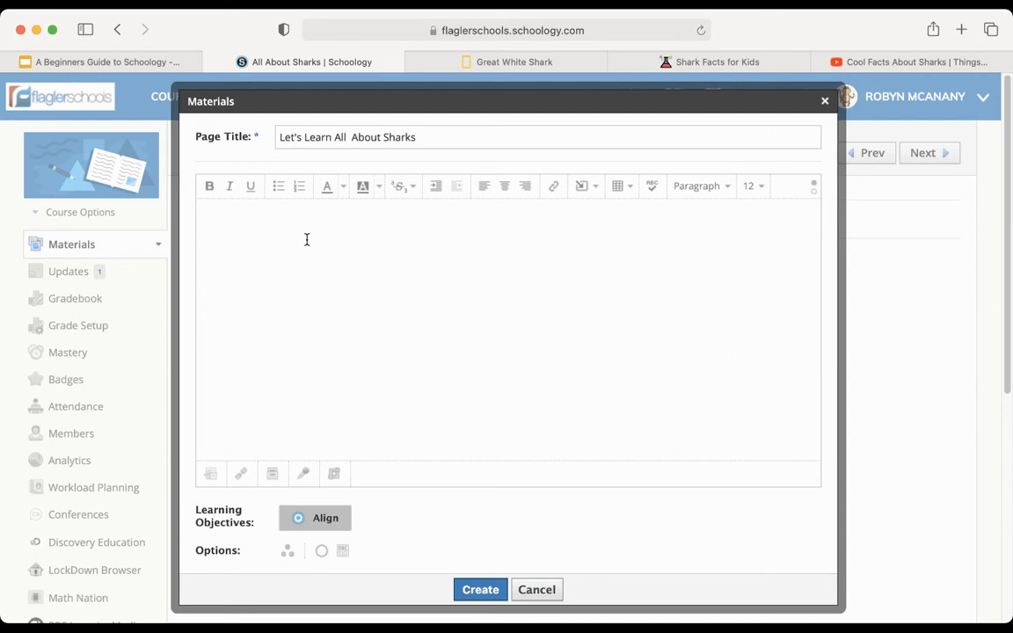
text(Student Task: Read the following info)
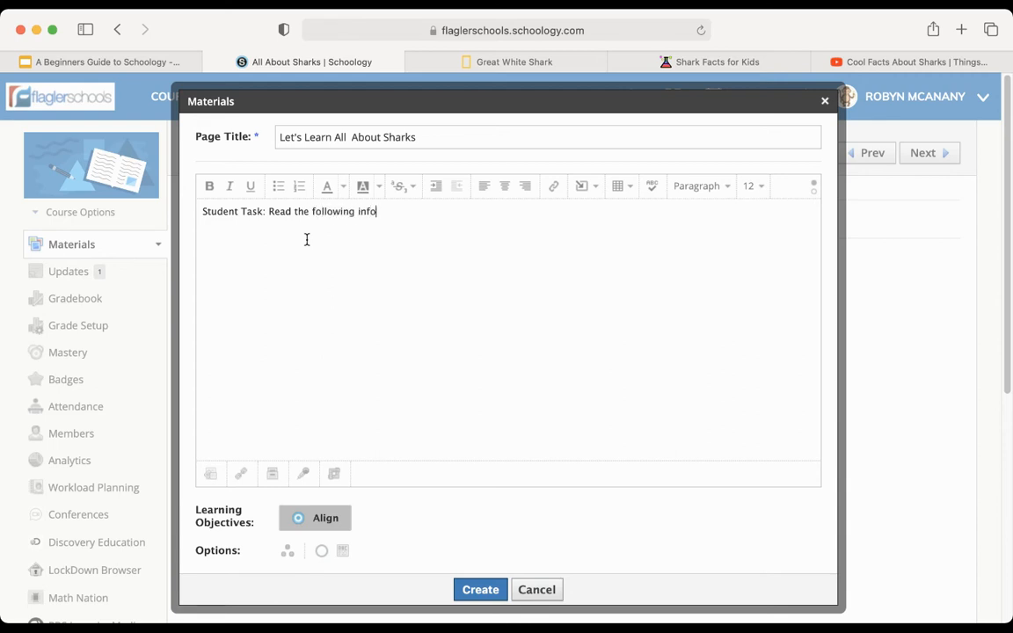
text(rmation and watch the video to learn all about sha)
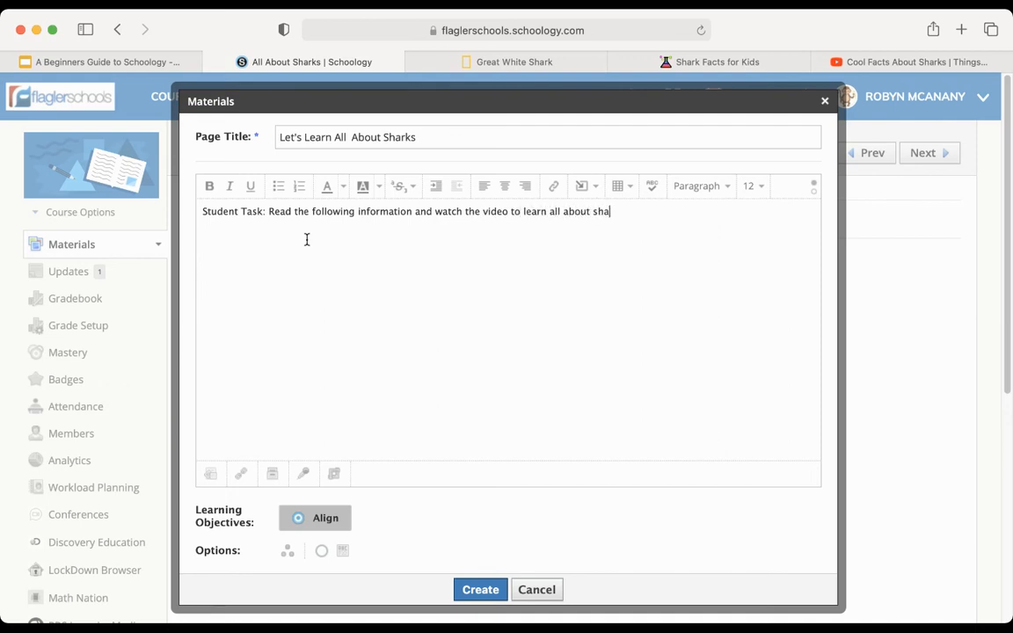
text(rks.)
- Format the whole student task sentence in dark green at font size 16
drag(645, 213, 198, 212)
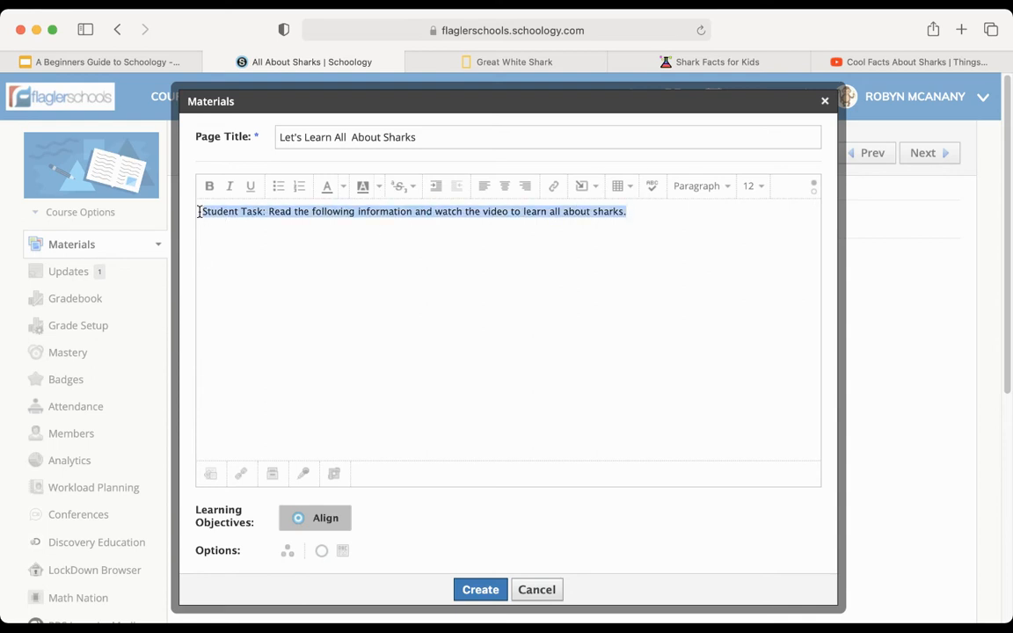
click(343, 187)
click(392, 233)
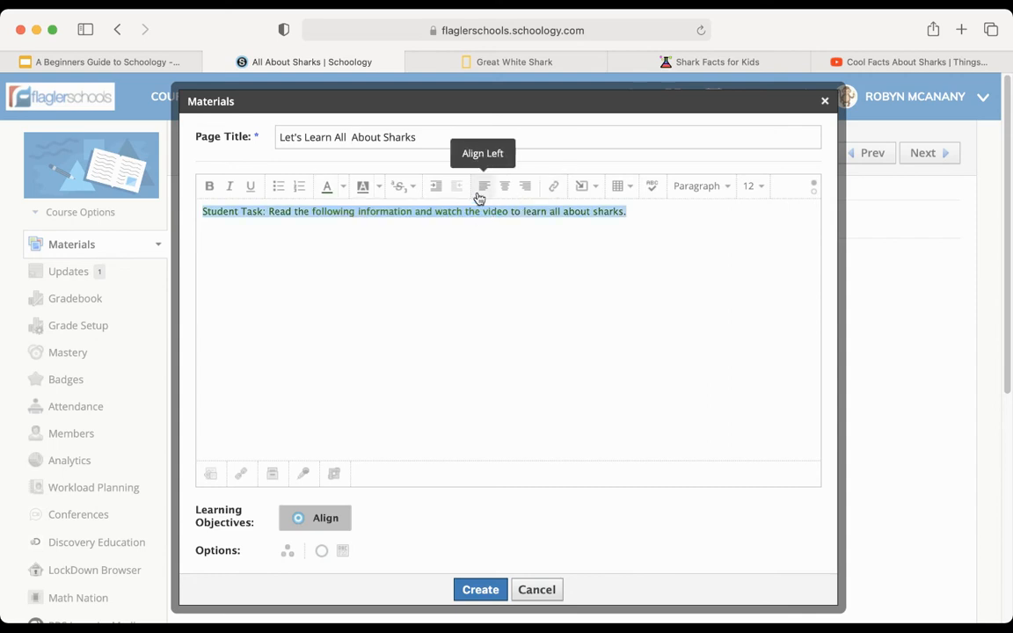
click(415, 190)
click(415, 190)
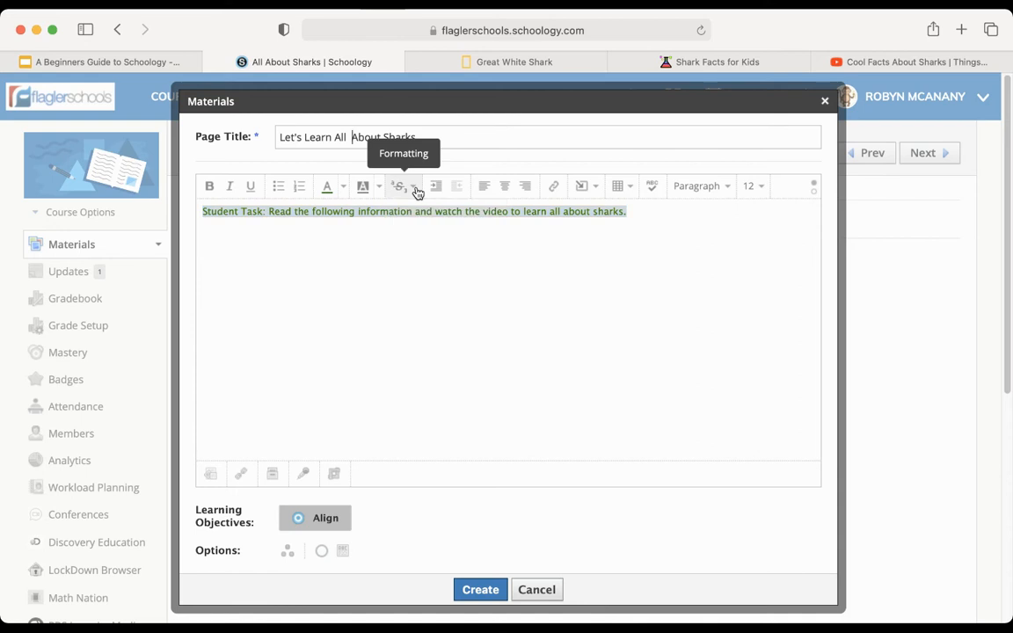
click(764, 195)
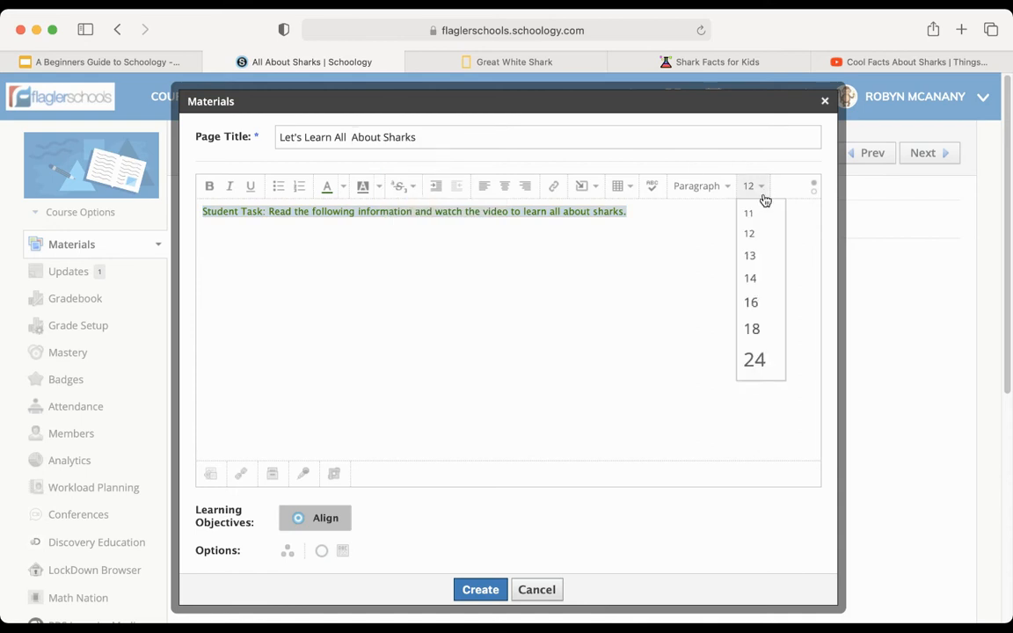
click(762, 300)
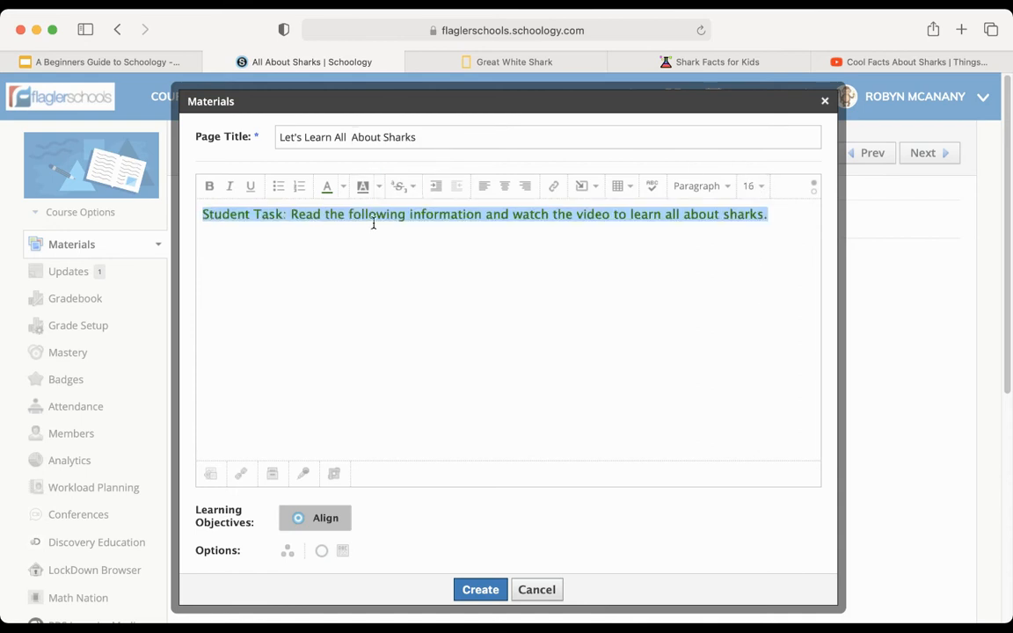
- Make only the "Student Task:" label bold
click(371, 254)
drag(288, 216, 203, 217)
click(208, 187)
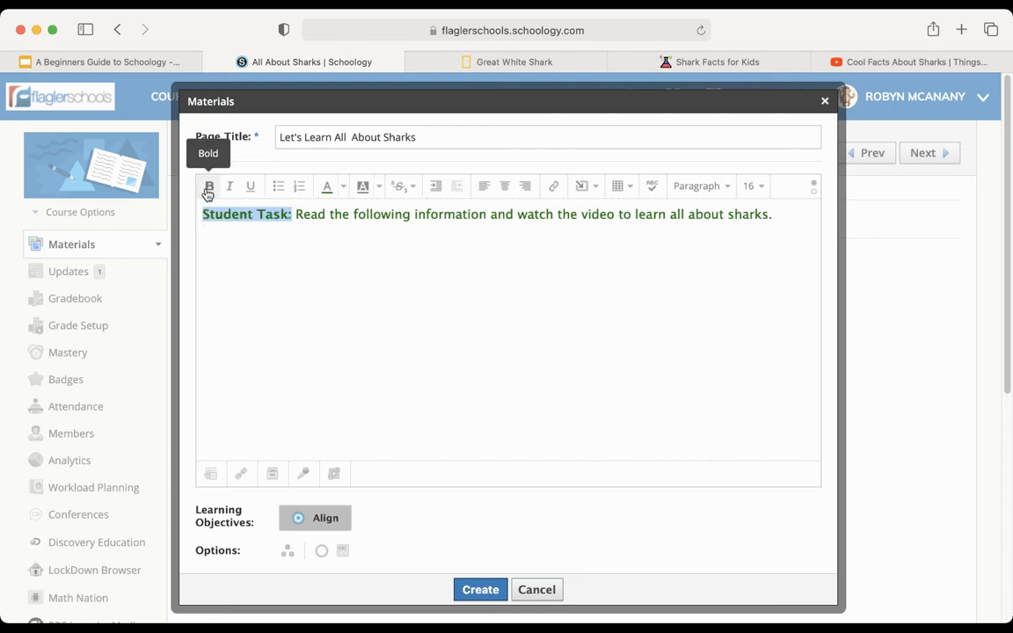
- Add the sentence "Continue to the assignment after reviewing this page." at the end of the student task
click(786, 218)
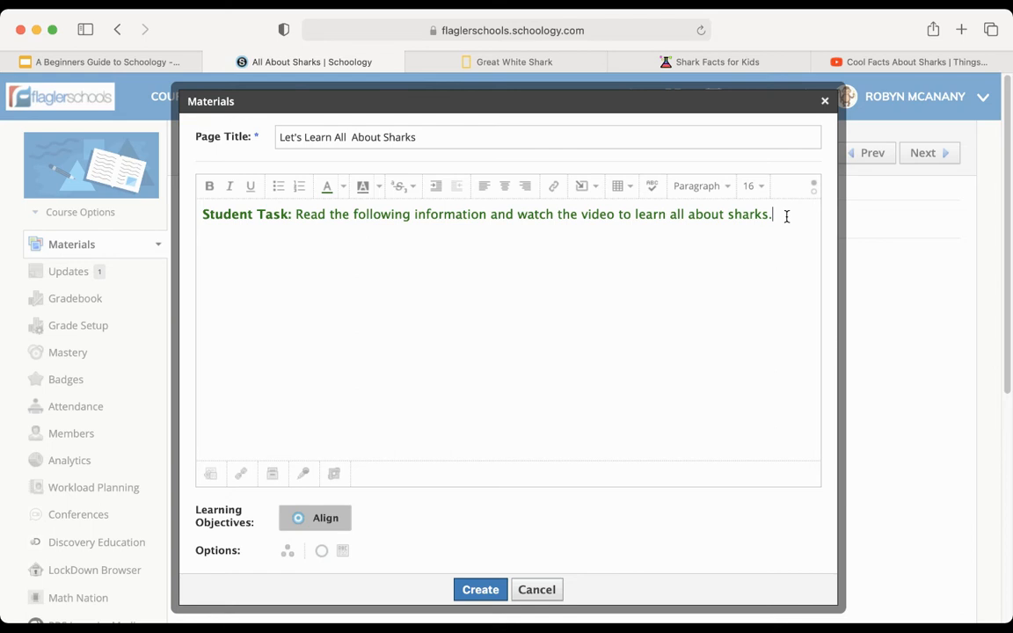
text(Continue to the assignment after)
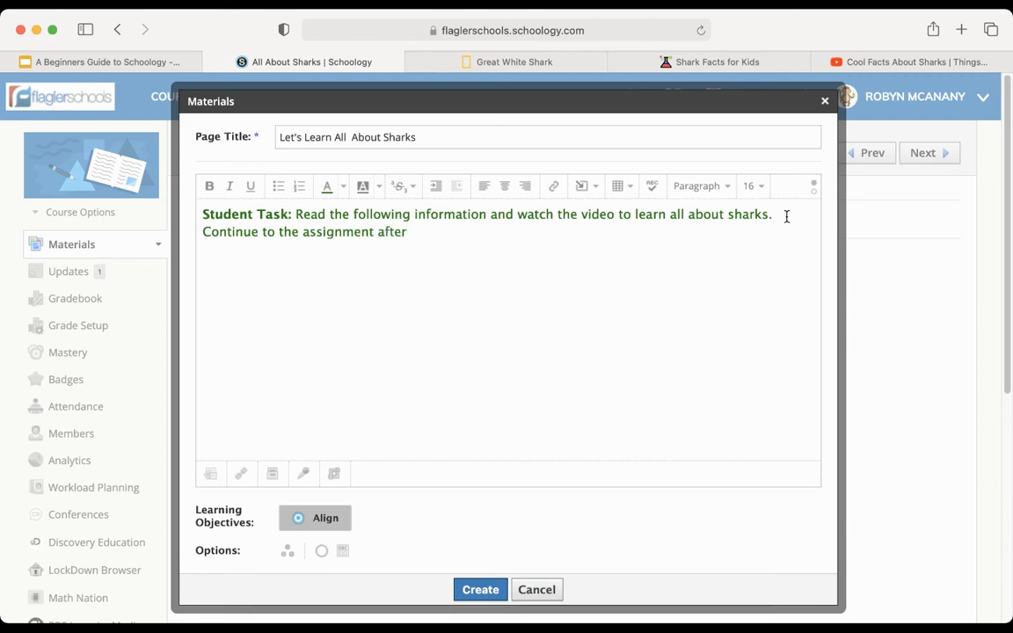
text( reviewing this page.)
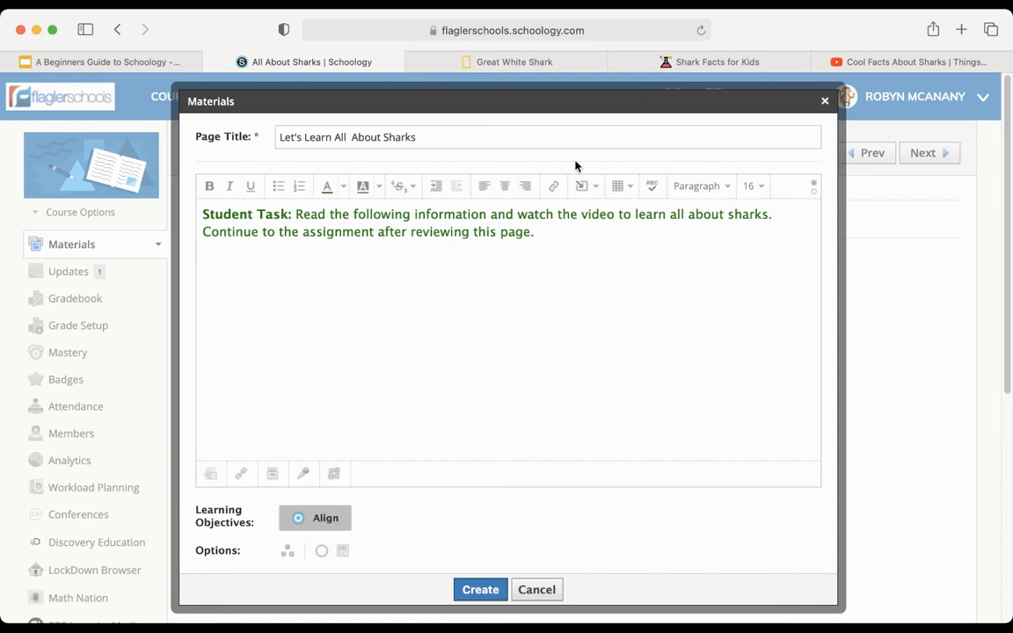
- Add the line "Shark Body Parts" in black below the student task
click(343, 189)
click(329, 214)
text(Shark Body Parts)
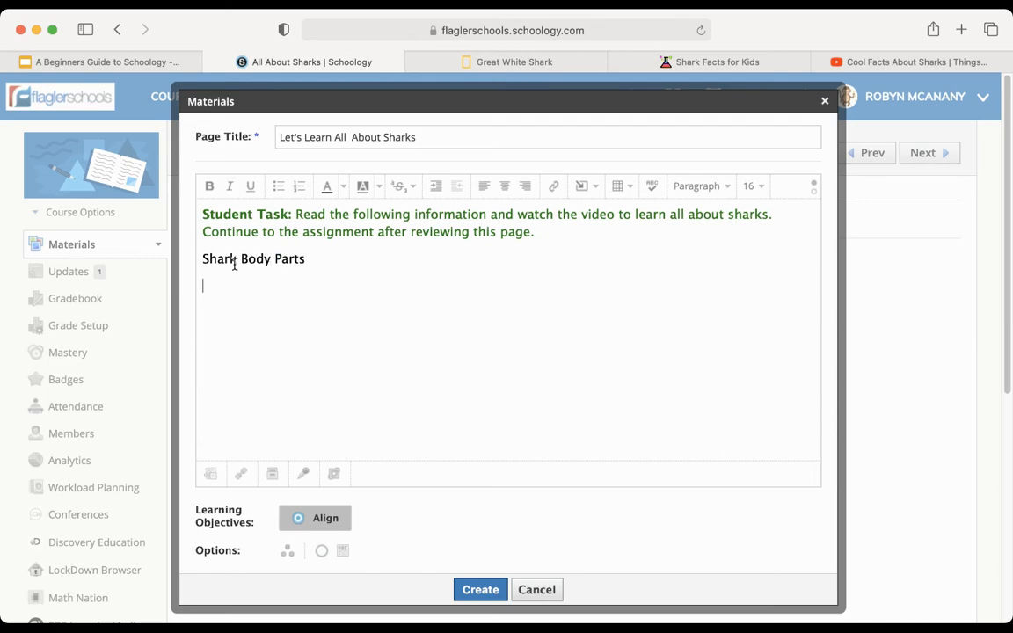
- Upload and insert the "Parts of a Shark" diagram image below the "Shark Body Parts" line
click(210, 283)
click(595, 192)
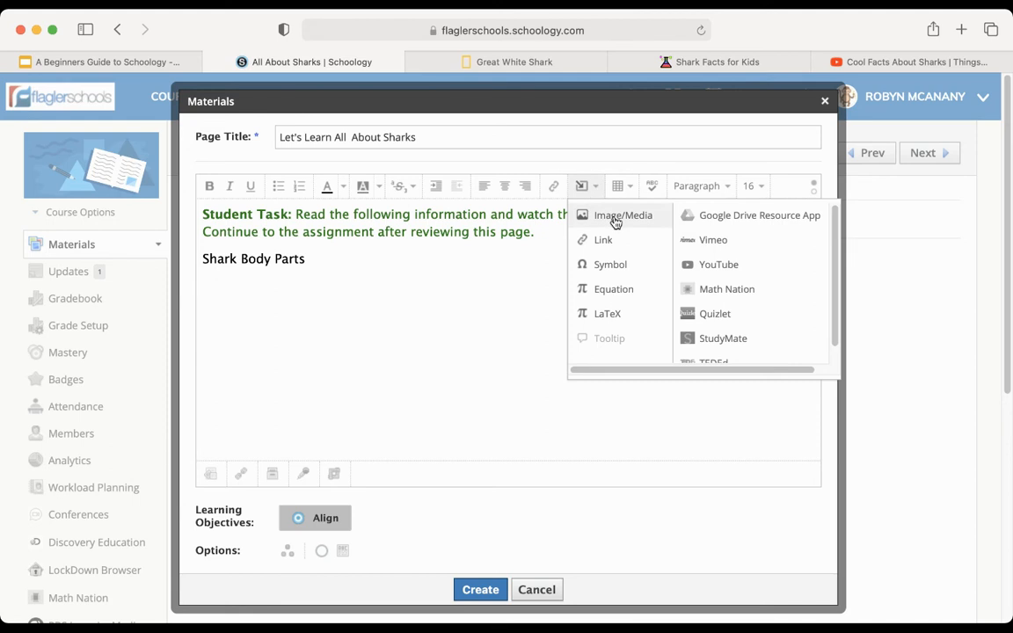
click(616, 218)
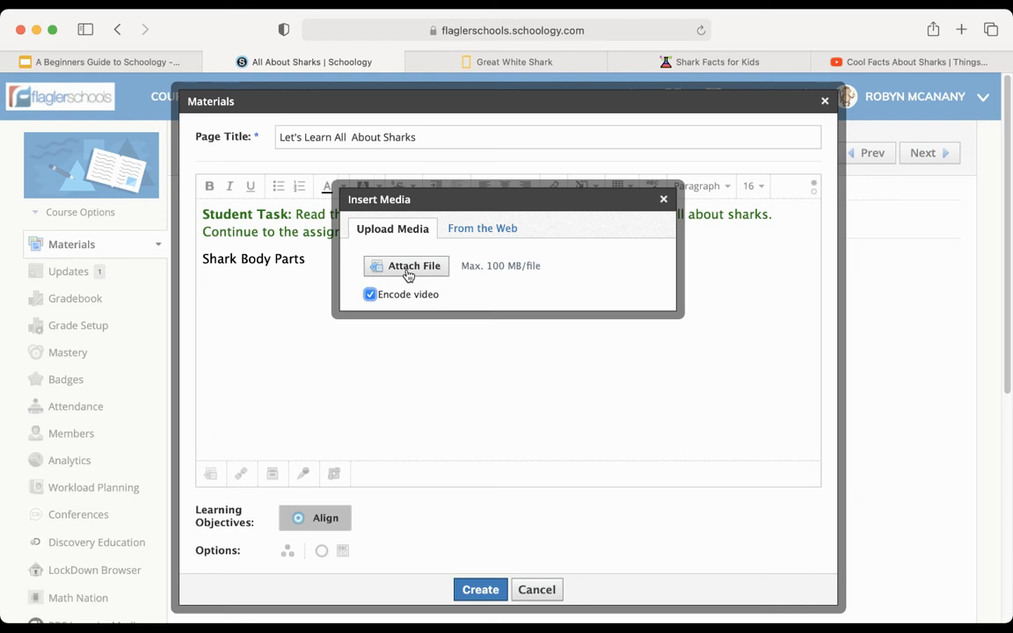
click(407, 275)
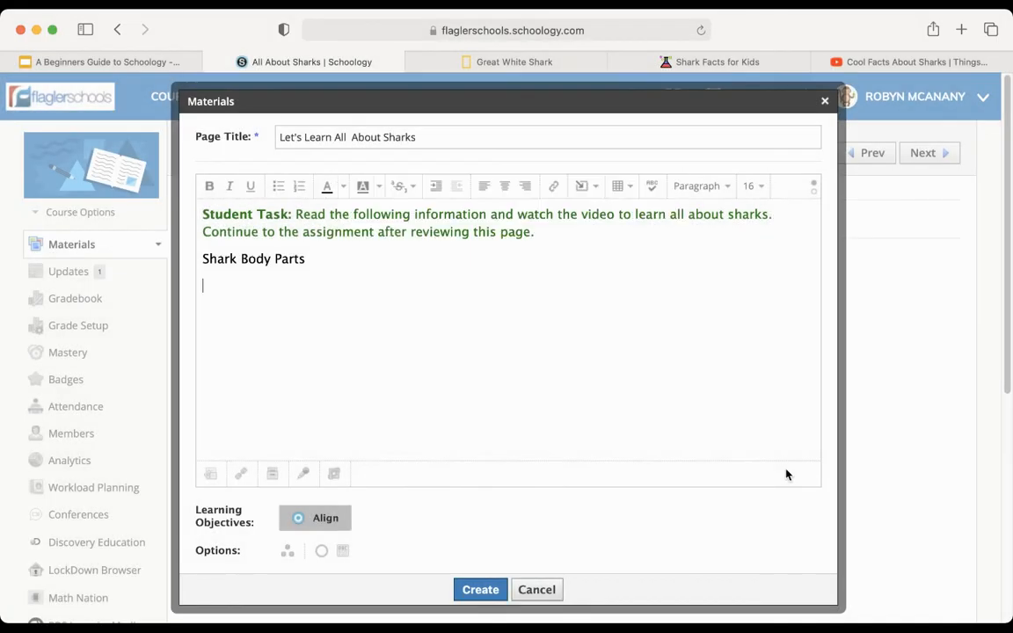
scroll(549, 384, down, 2)
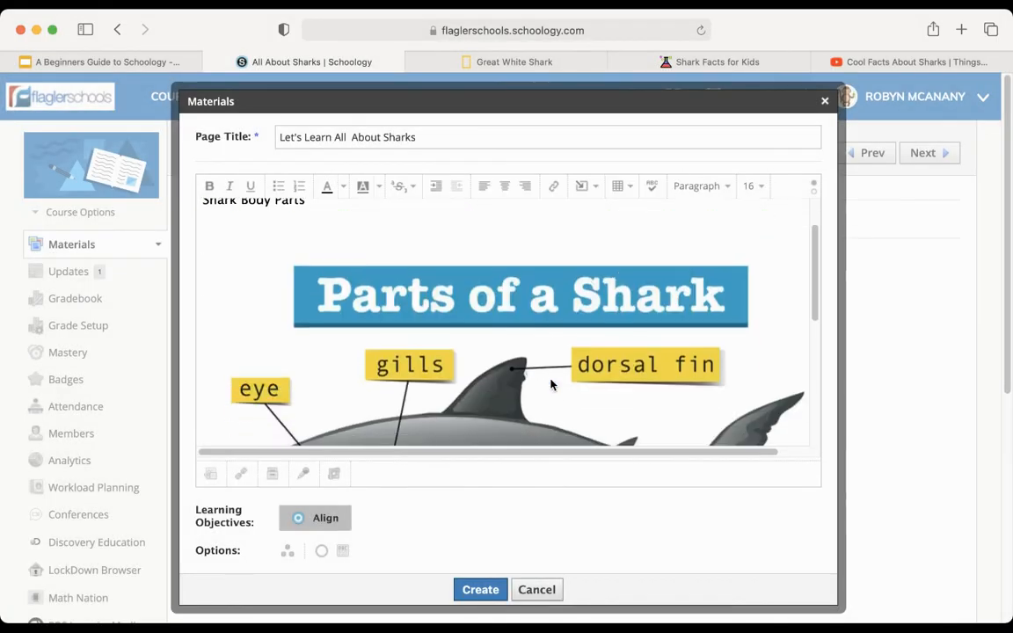
- Shrink the shark diagram to fit the page width and remove the blank line above it
click(552, 384)
drag(202, 245, 281, 281)
click(234, 229)
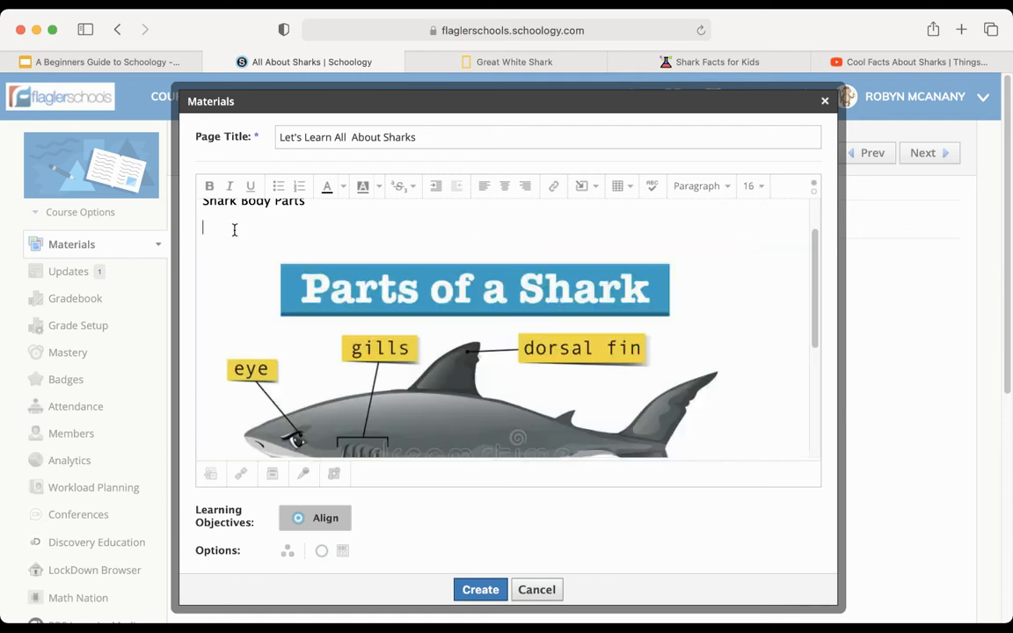
key(BackSpace)
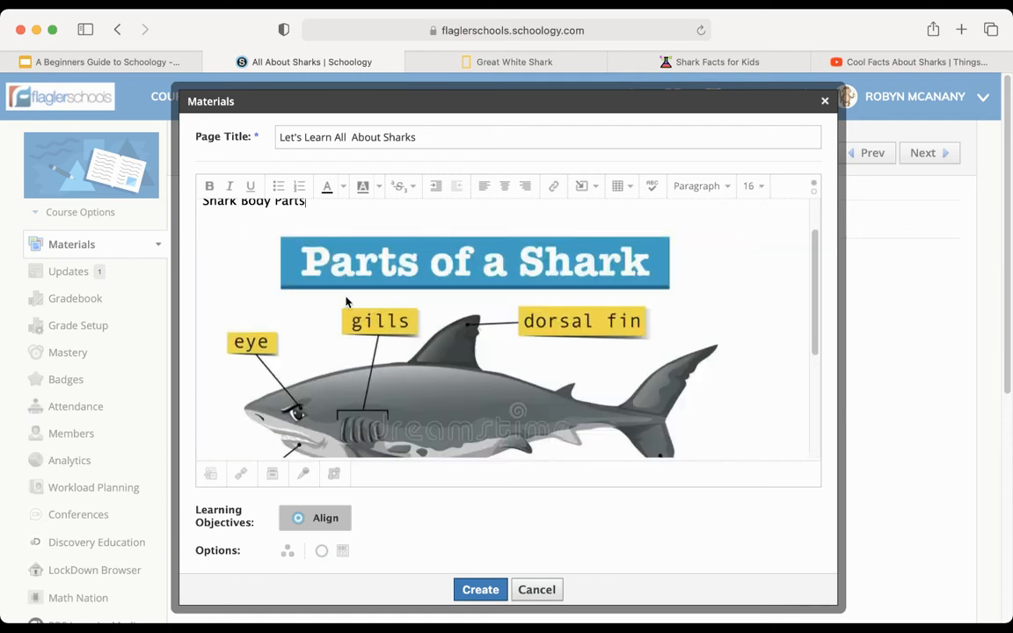
- Add the line "Fun Facts About Sharks:" below the shark diagram, followed by an empty line
scroll(346, 301, down, 5)
click(238, 422)
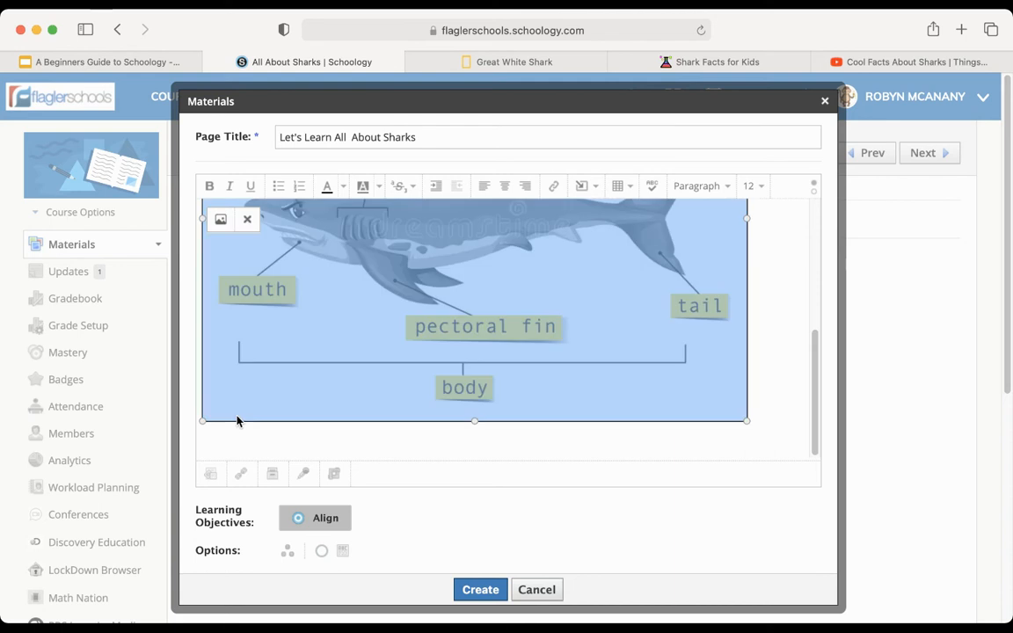
click(231, 434)
key(Return)
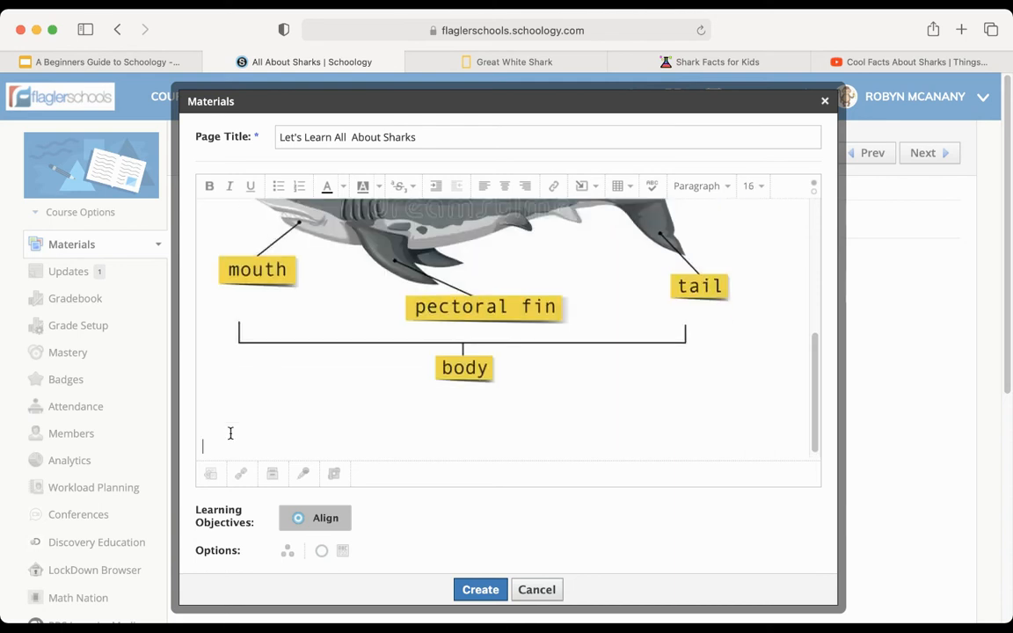
text(Fun Facts About Sharks)
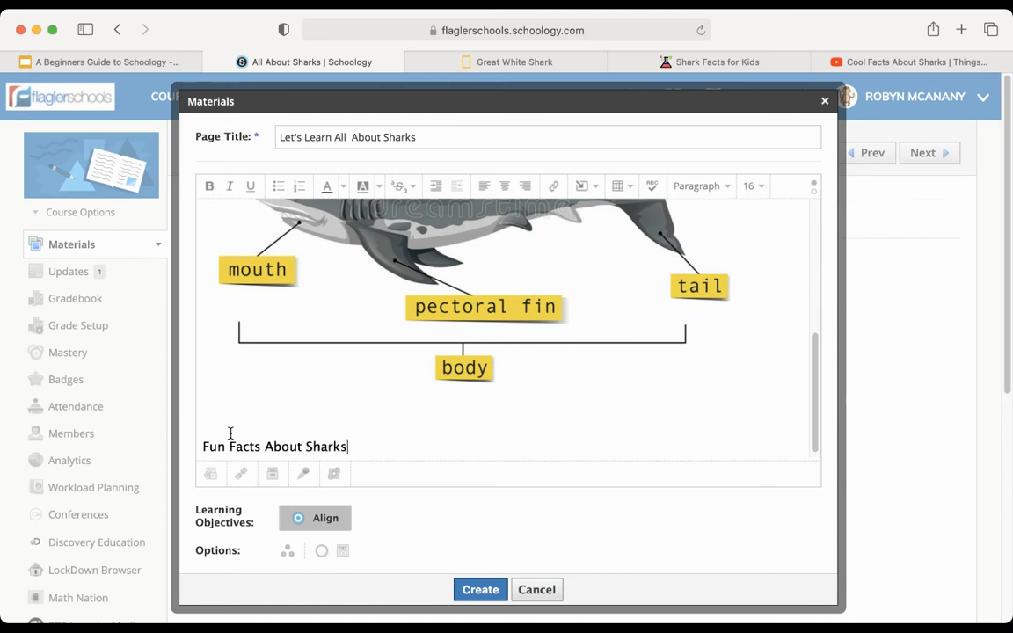
text(:)
key(Return)
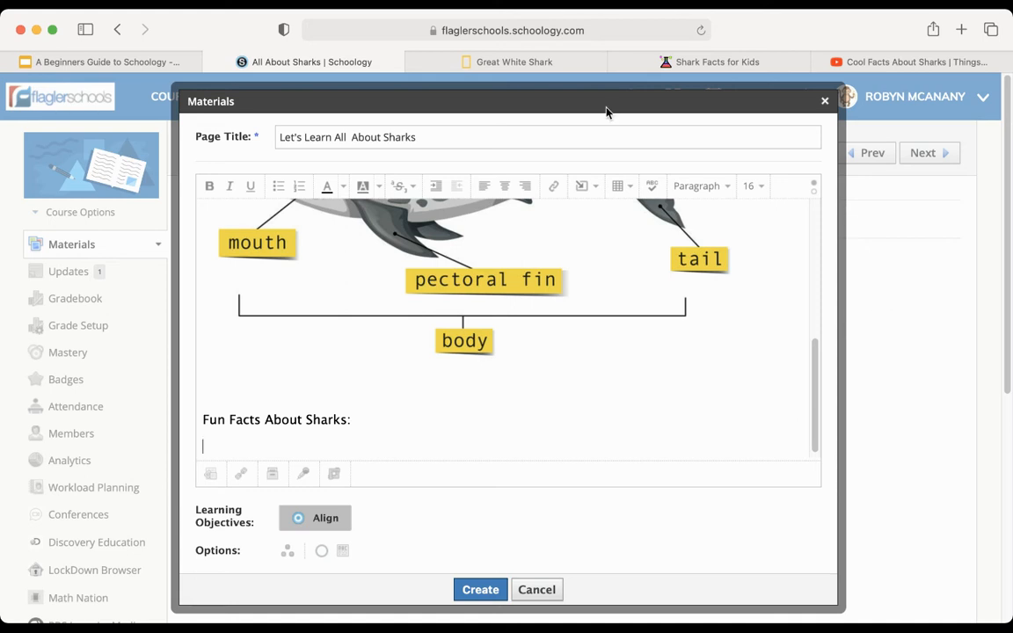
- Copy the "Fun Facts About Sharks for Kids" heading and its bullet list from the Shark Facts for Kids site and paste them at the page's end
click(743, 62)
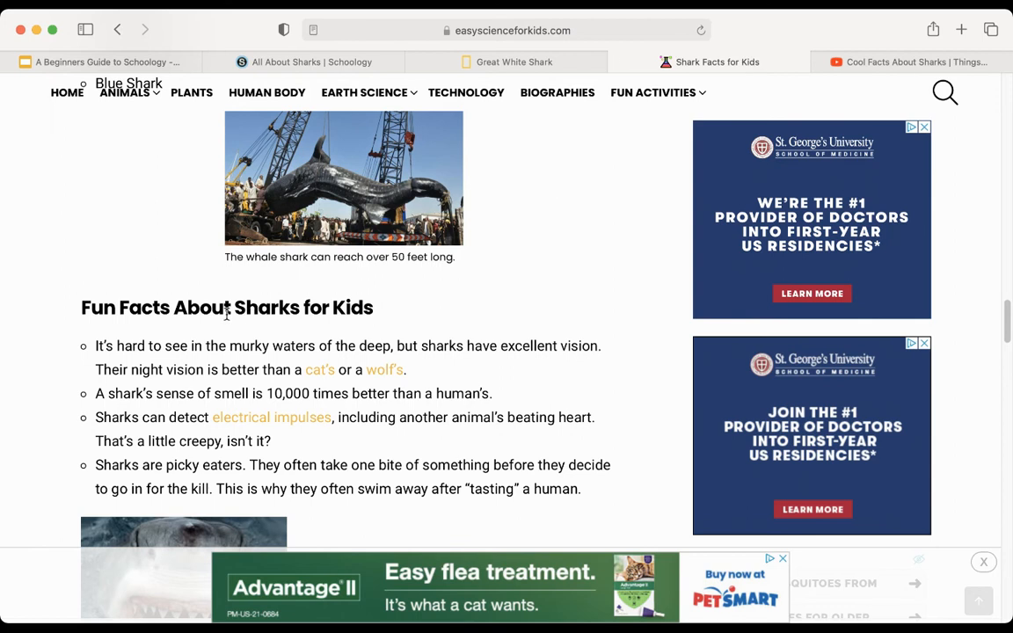
drag(83, 303, 589, 490)
key(super+c)
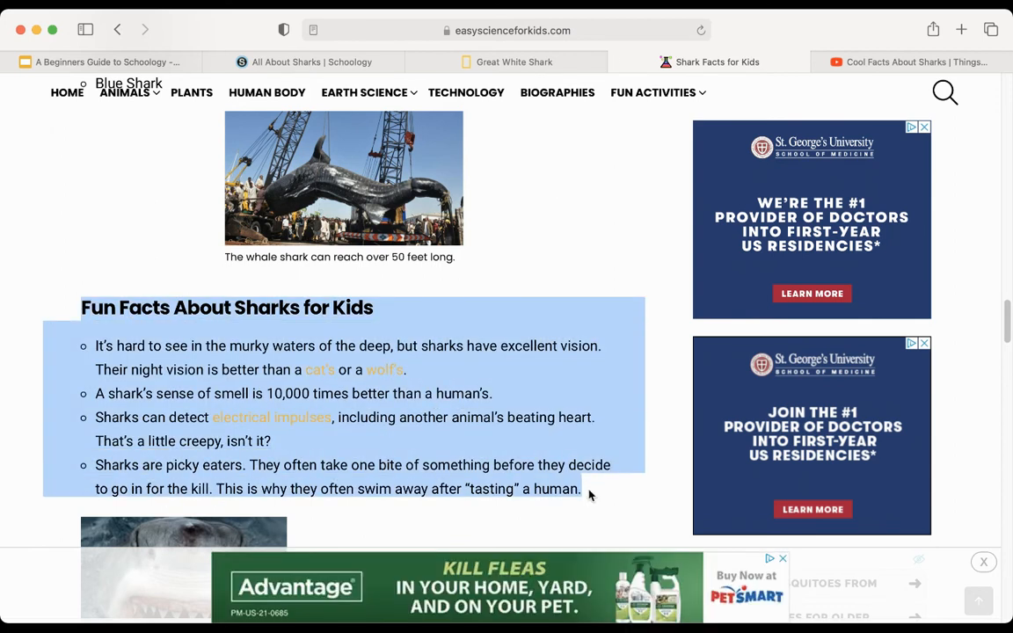
click(285, 64)
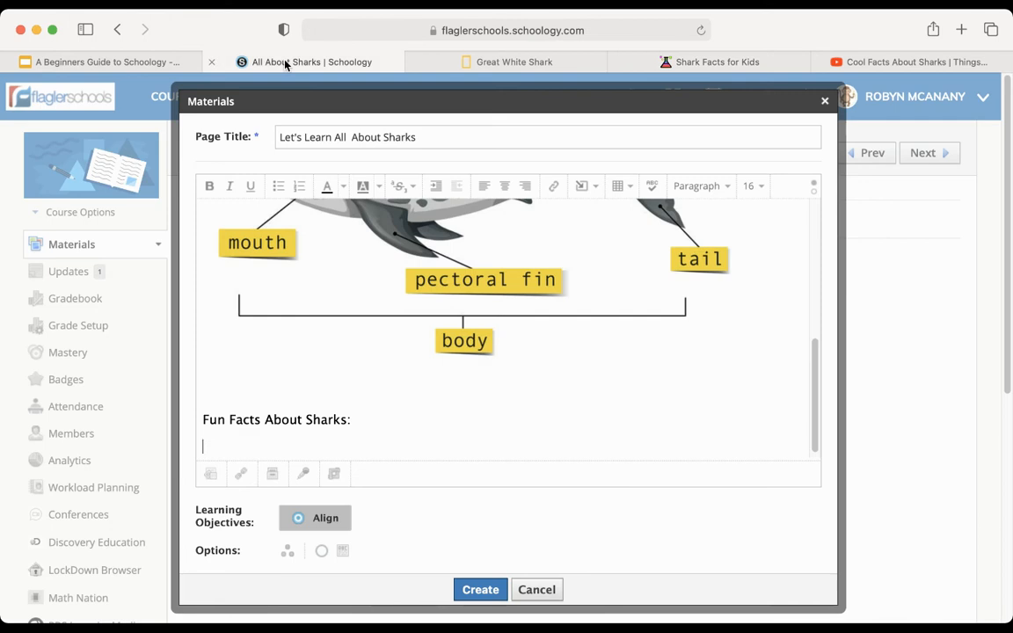
key(super+v)
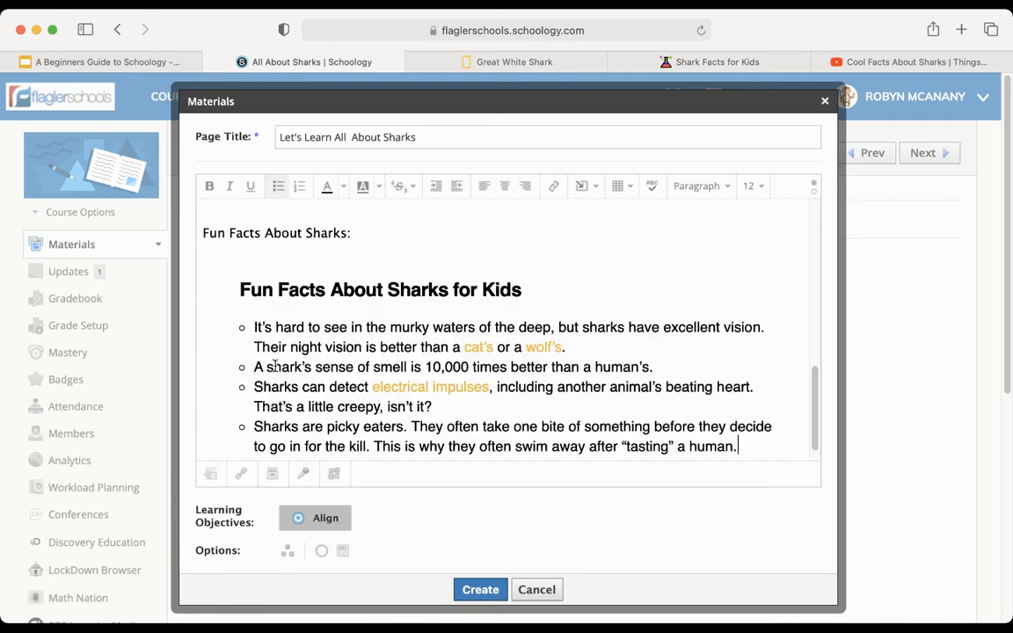
- Delete the typed "Fun Facts About Sharks:" line and extra spacing, and put the pasted heading unindented on its own line below the diagram
drag(351, 228, 199, 234)
key(BackSpace)
key(BackSpace)
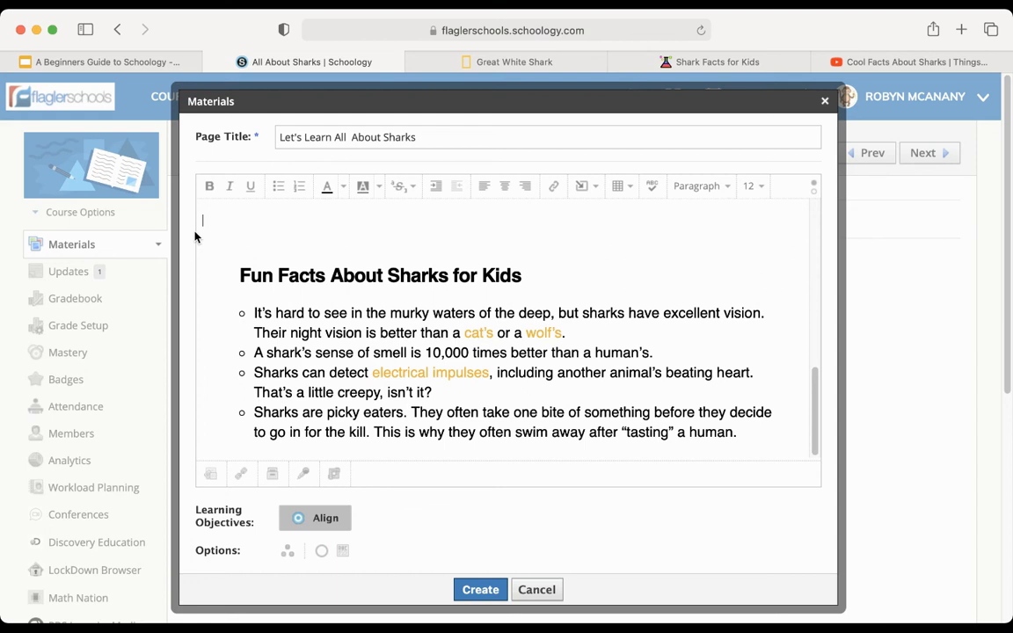
click(238, 249)
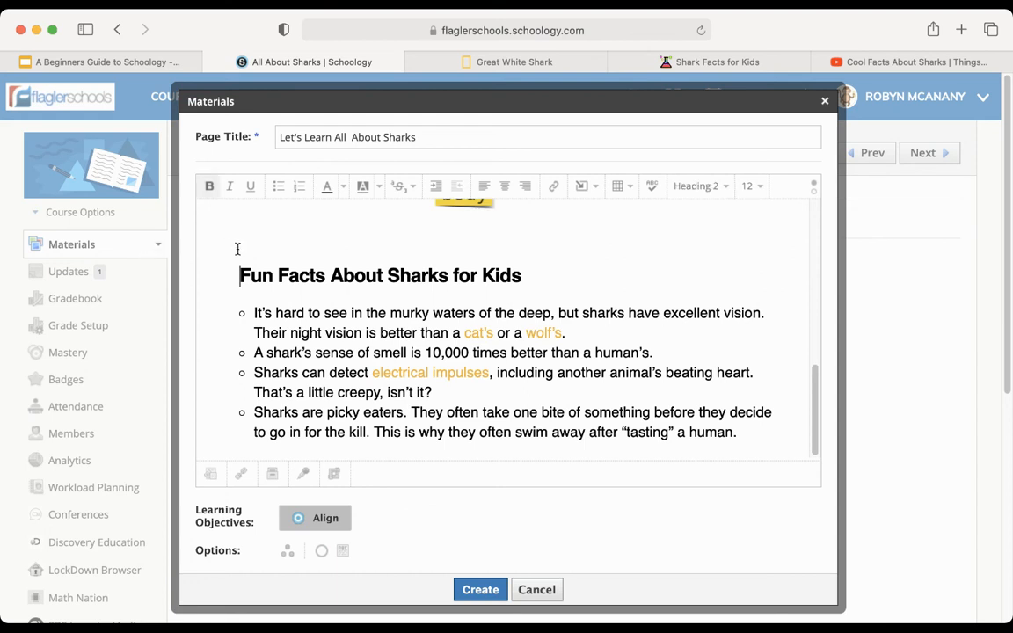
key(BackSpace)
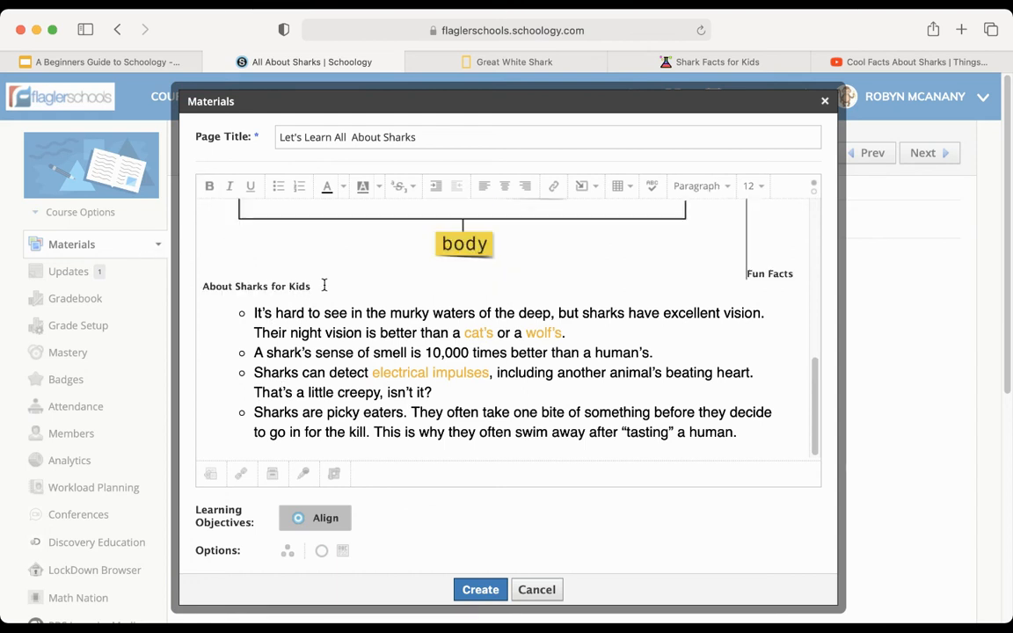
key(Return)
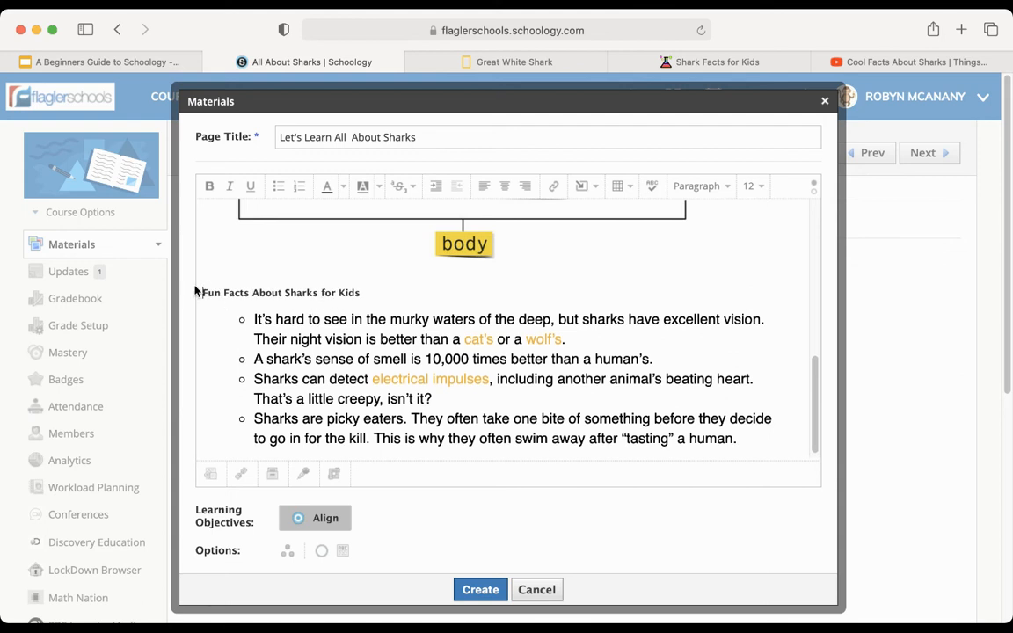
- Try font size 16 on the "Fun Facts About Sharks for Kids" heading, and return the heading and bullet list to size 12
drag(202, 292, 324, 299)
triple_click(300, 295)
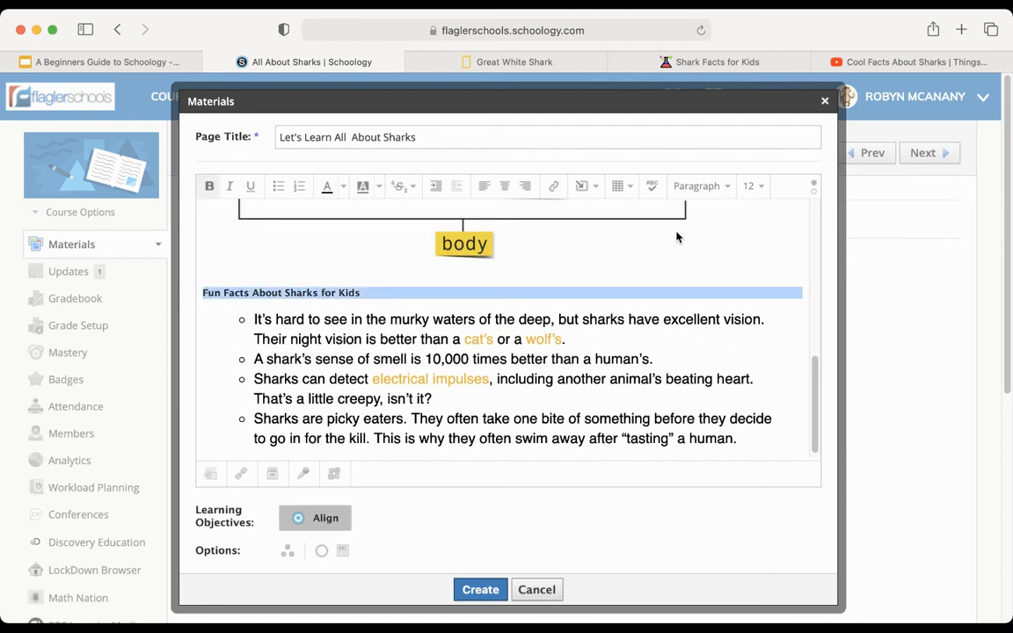
click(754, 187)
click(754, 301)
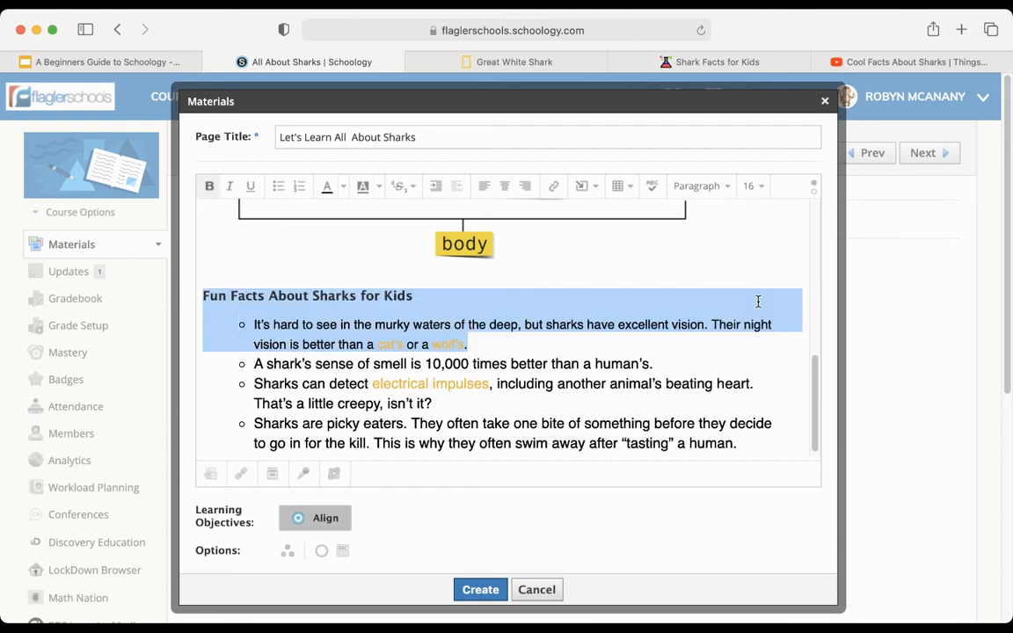
drag(762, 435, 197, 290)
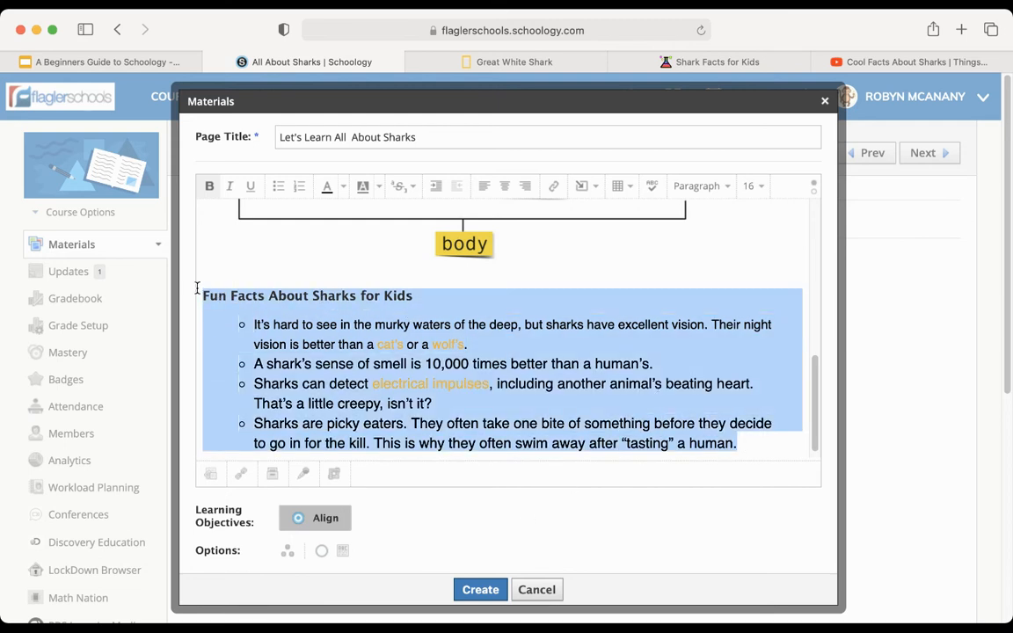
click(752, 186)
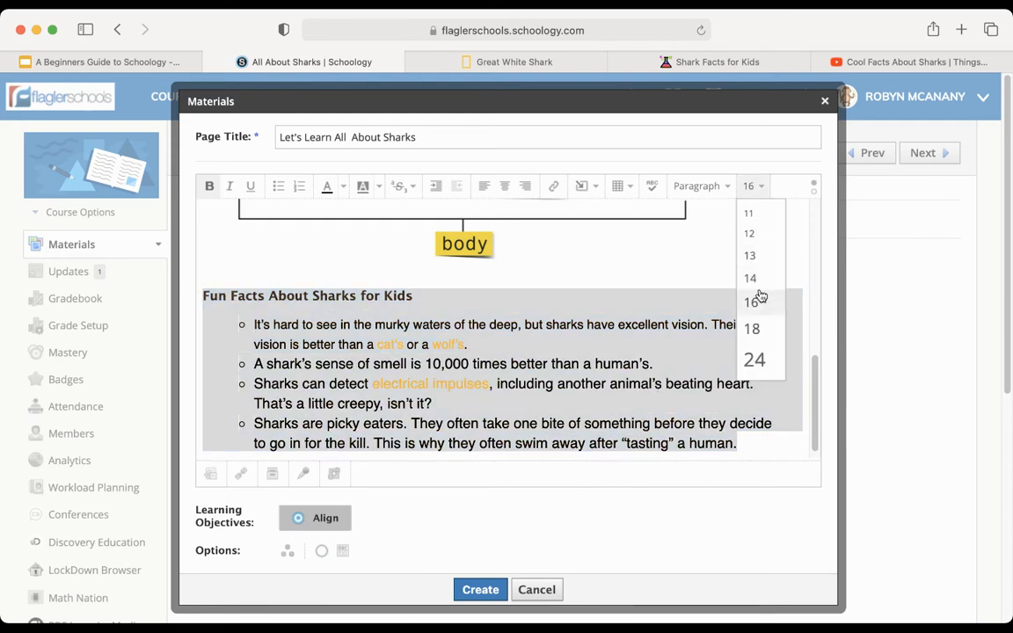
click(756, 233)
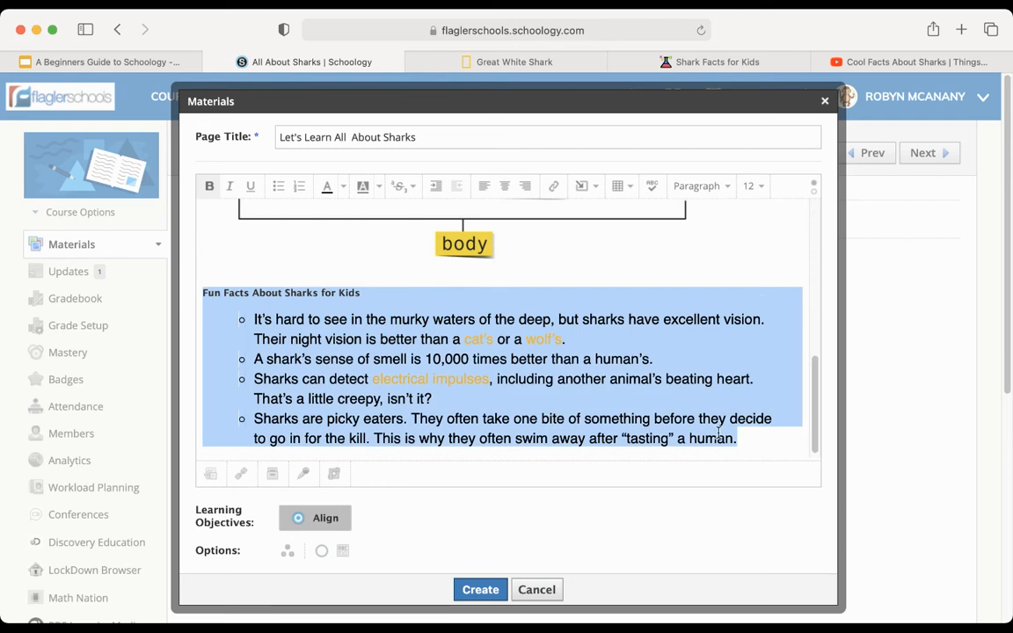
- Add the unbulleted line "Explore this website about Great White Sharks" below the fun facts list, followed by an empty line
click(784, 448)
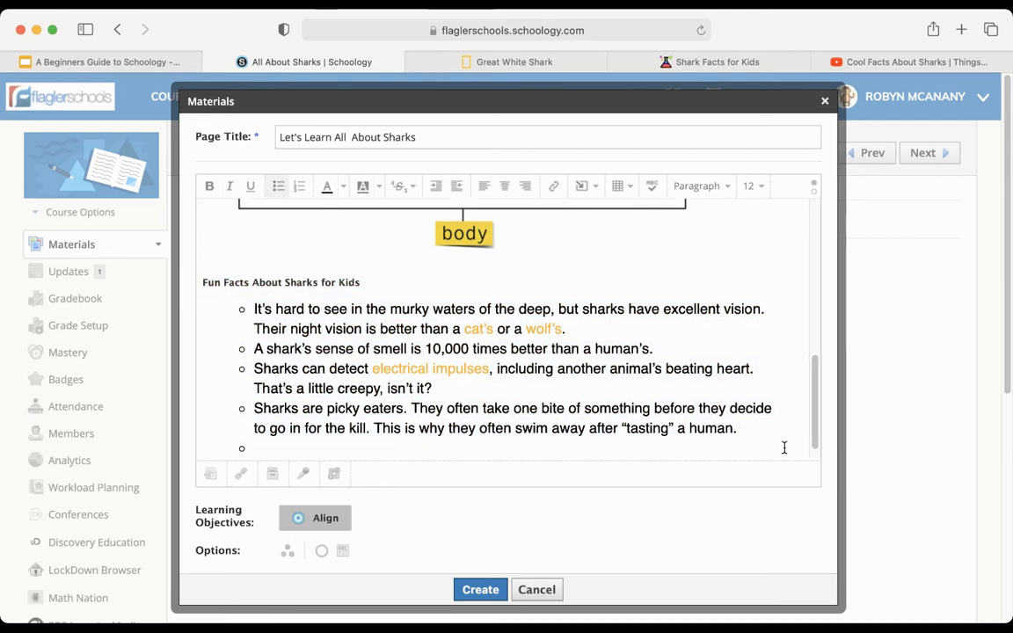
key(Return)
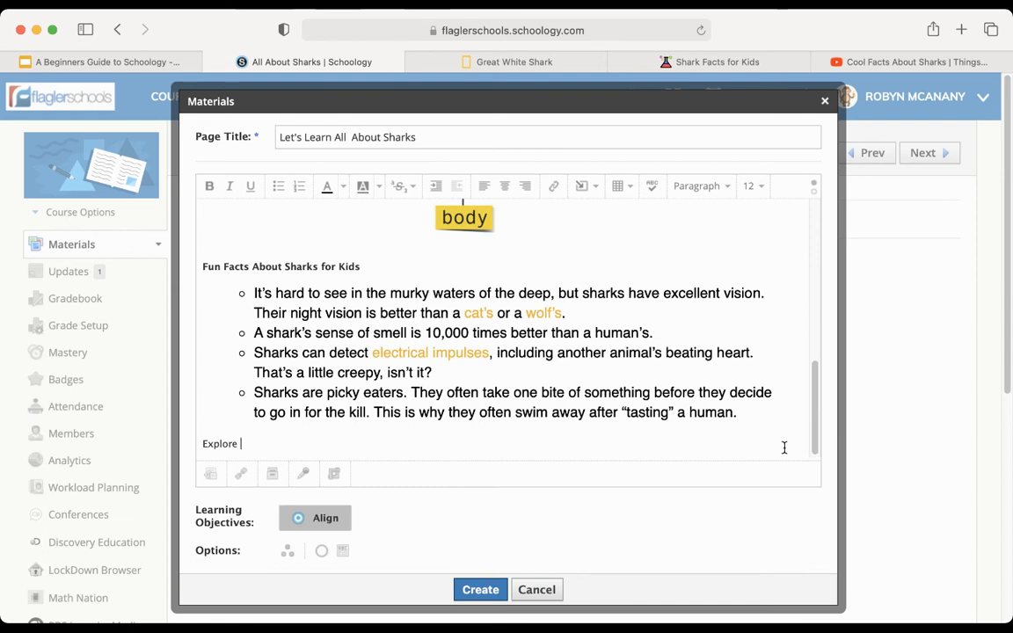
text(this website about G)
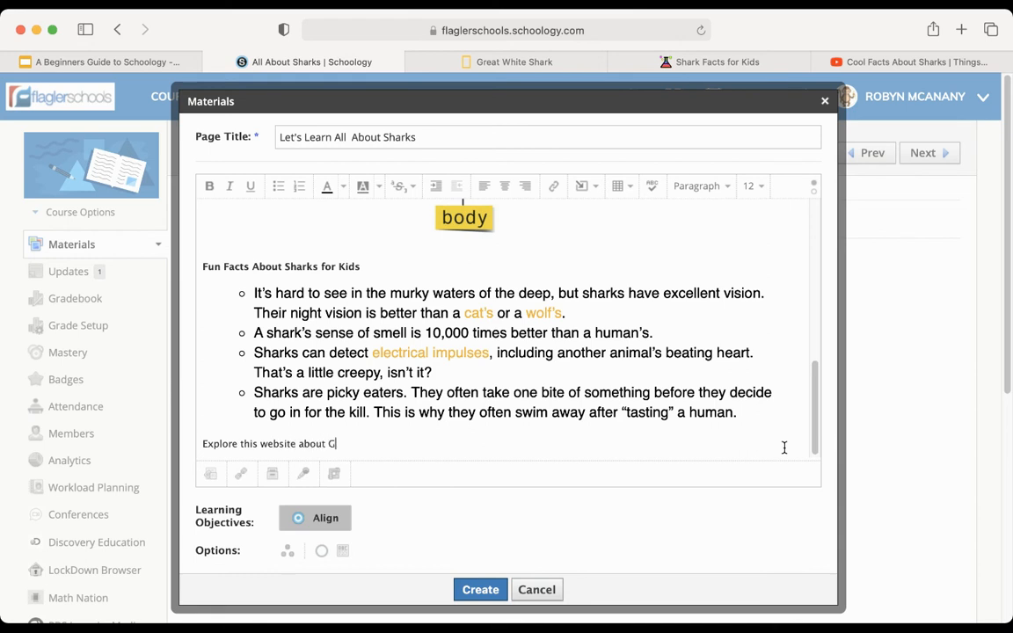
text(reat Whir)
text(e Sharks)
key(Return)
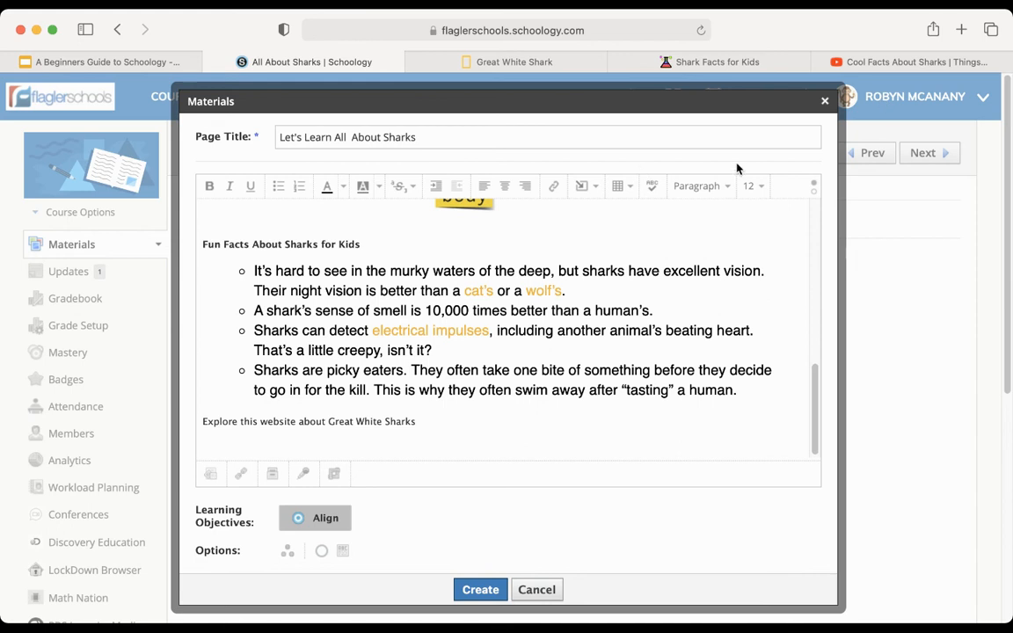
- Copy the address of the National Geographic Kids Great White Shark page and link the "Explore this website about Great White Sharks" line to it
click(533, 63)
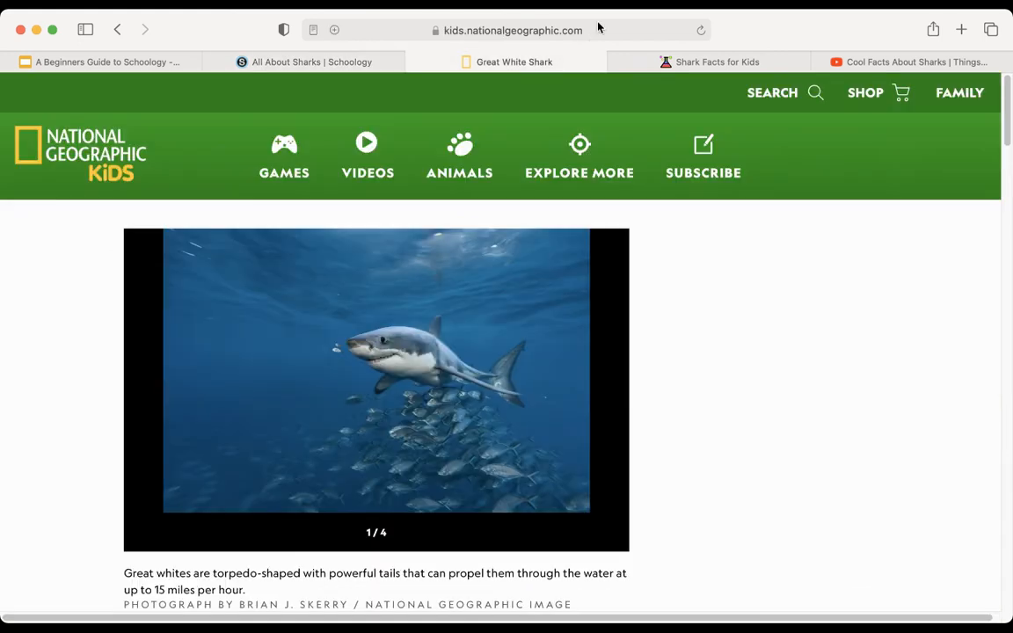
click(598, 28)
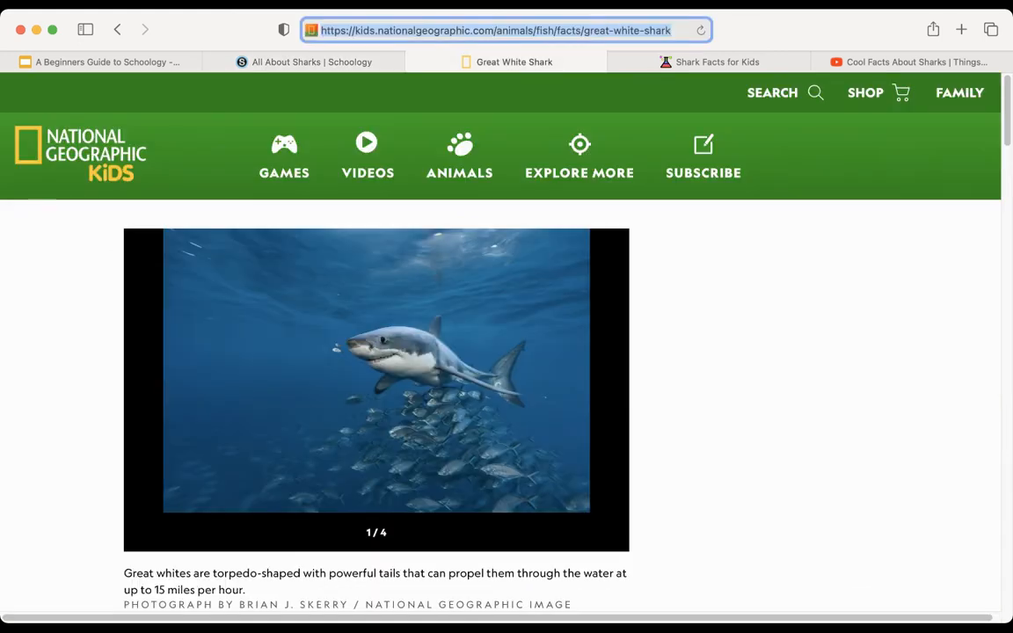
click(252, 66)
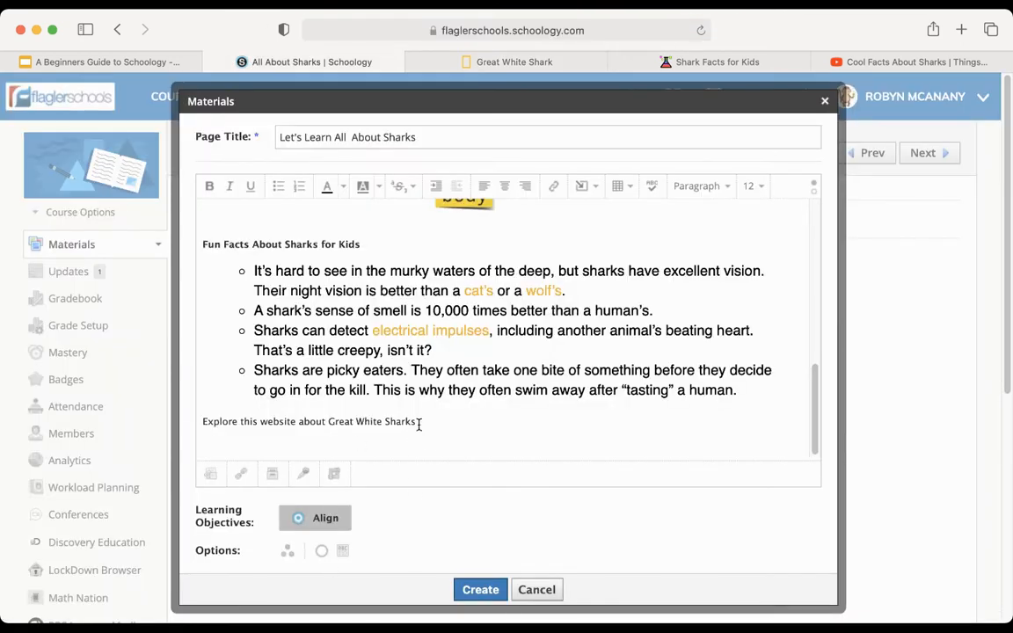
drag(410, 423, 199, 421)
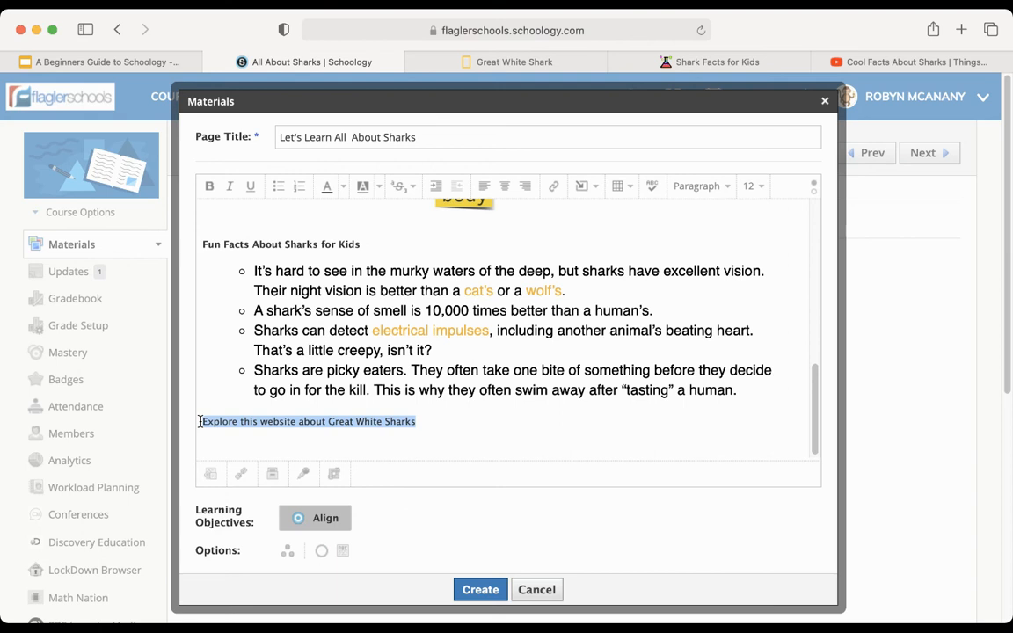
click(554, 194)
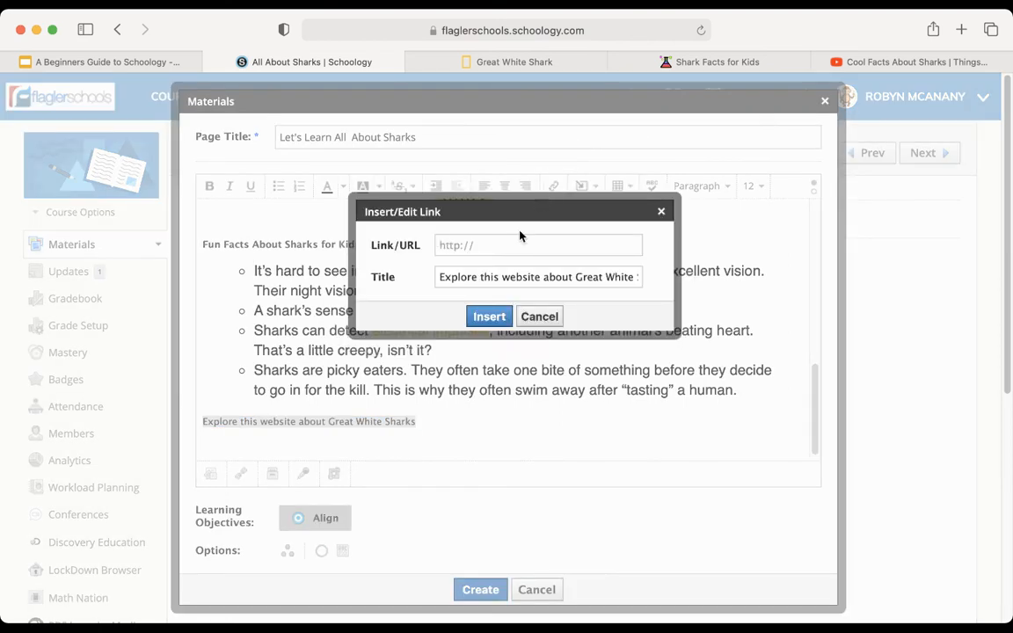
key(super+v)
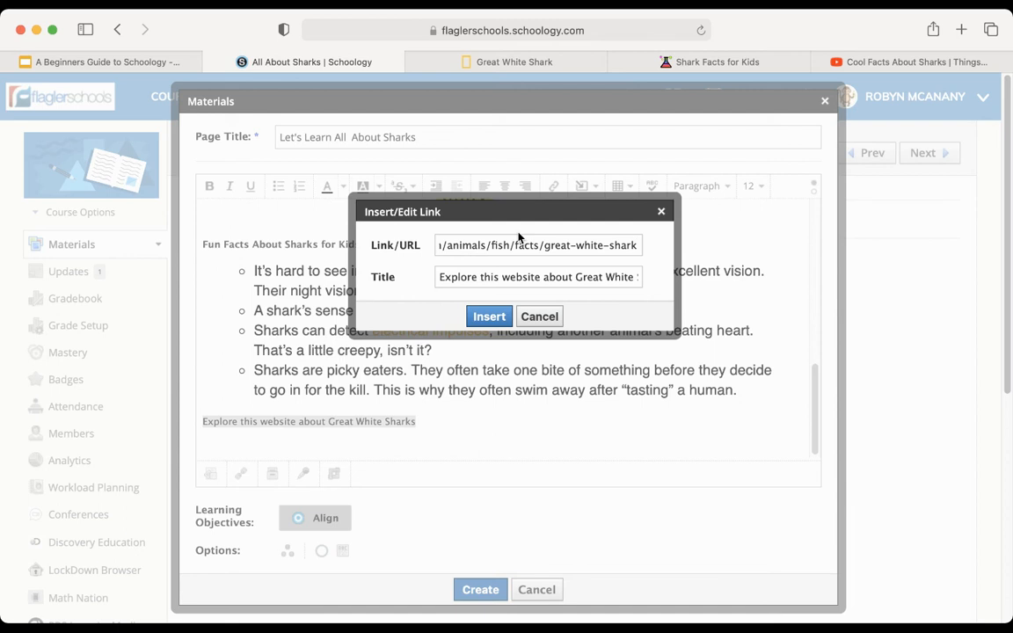
key(Return)
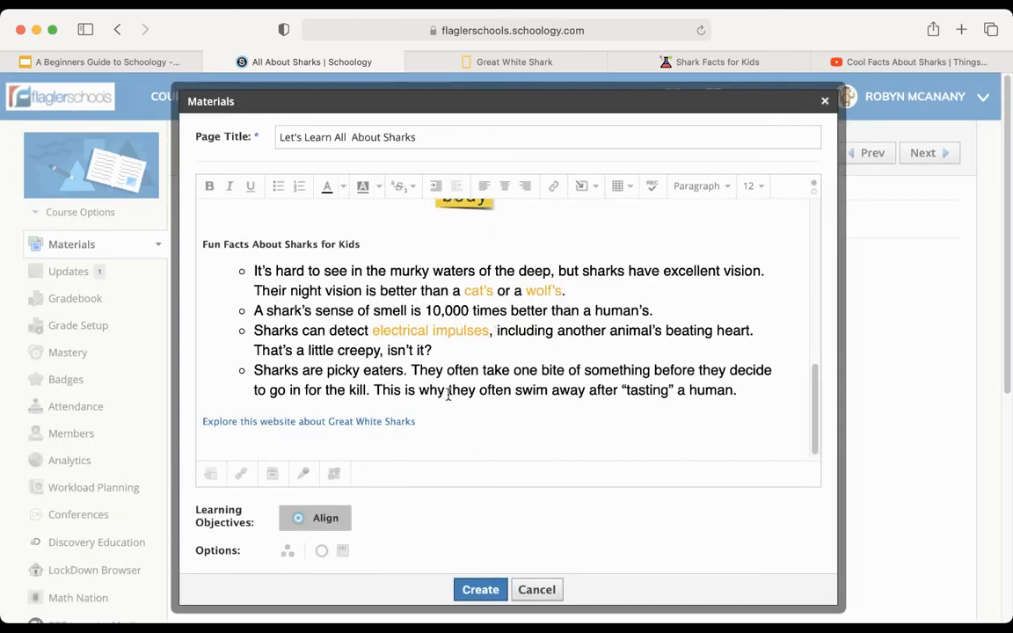
- Set the Great White Sharks link text to font size 16 and place the cursor on the empty line below it
drag(416, 421, 203, 423)
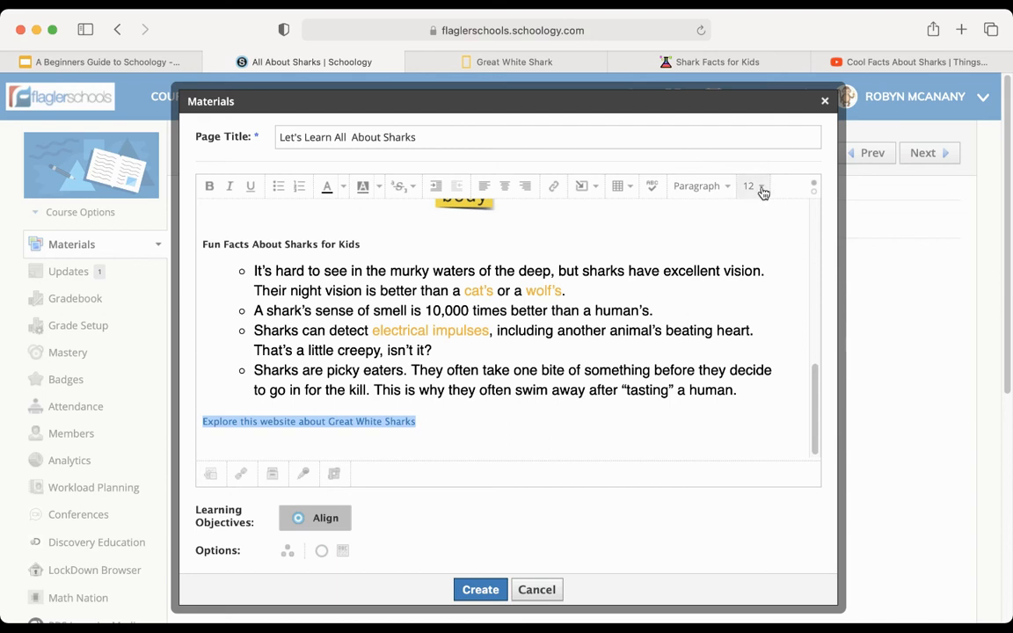
click(758, 189)
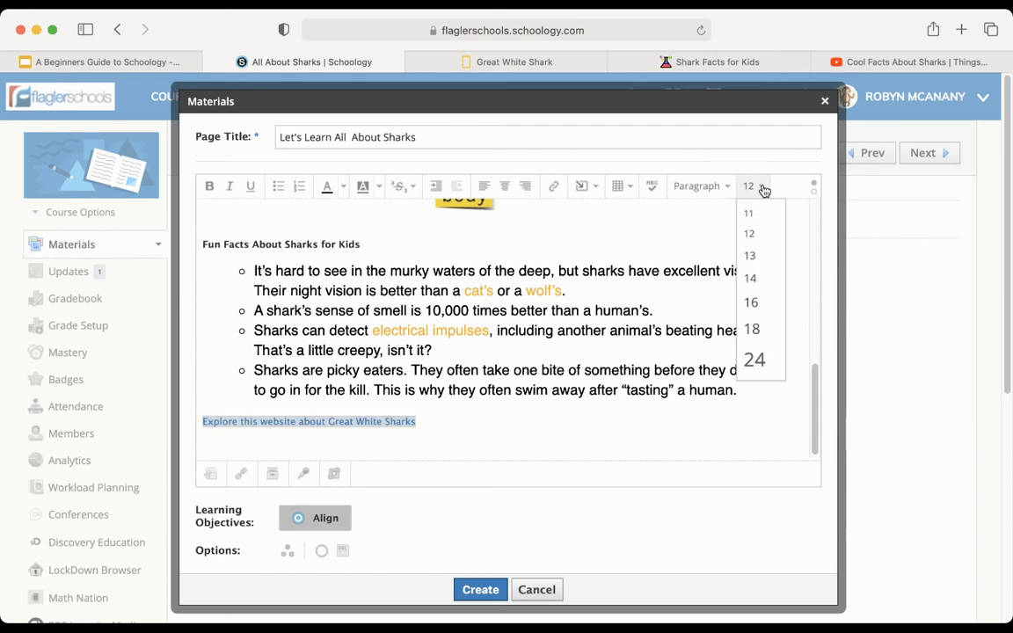
click(752, 303)
click(480, 447)
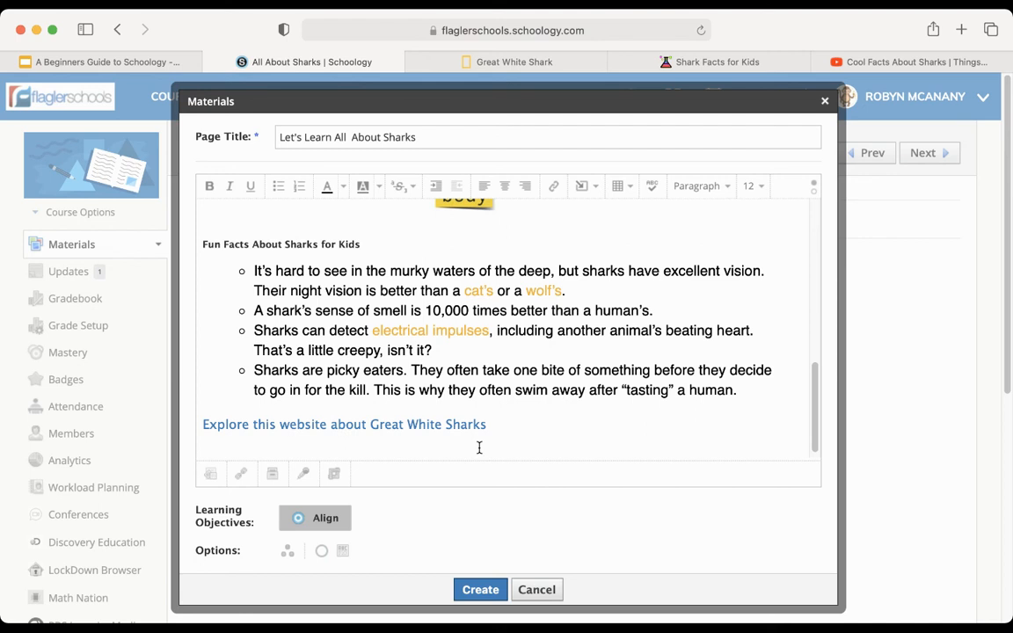
- Switch to the YouTube video "Cool Facts About Sharks | Things You Wanna Know" and copy its share link
click(919, 61)
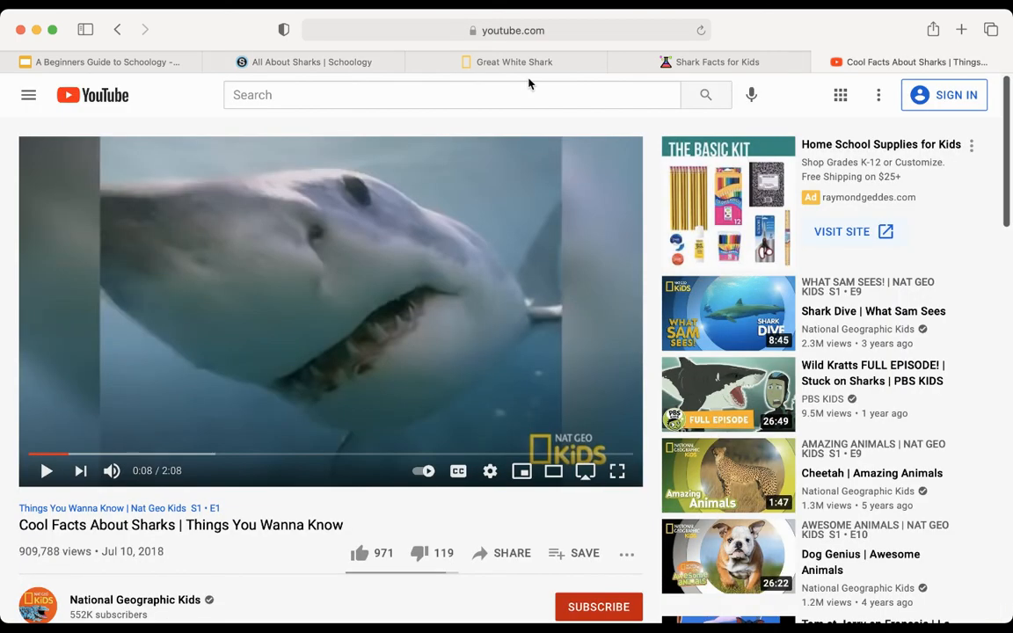
click(505, 555)
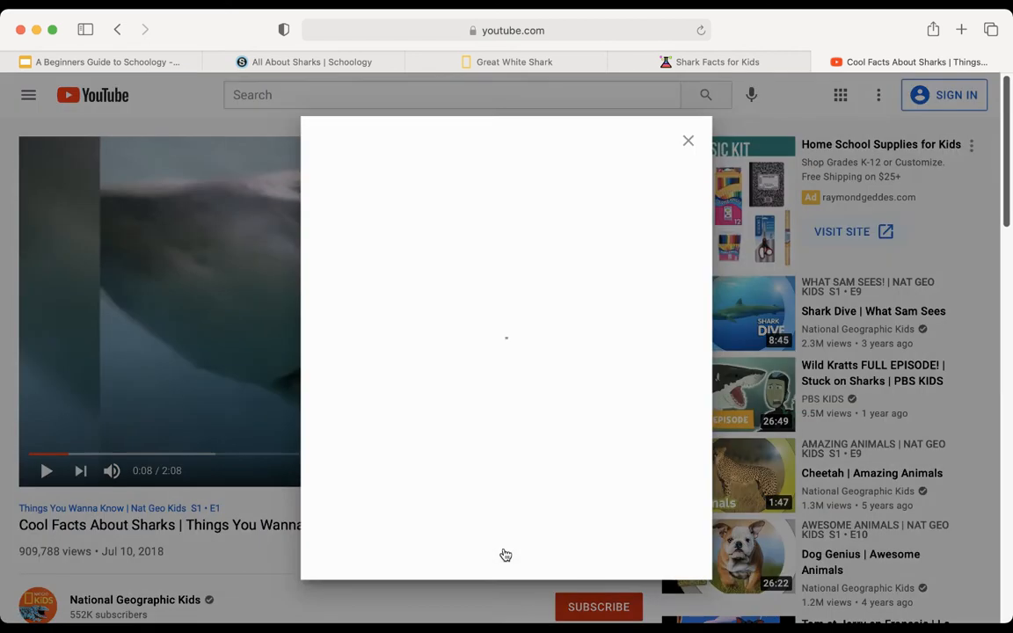
drag(509, 387, 304, 386)
key(super+c)
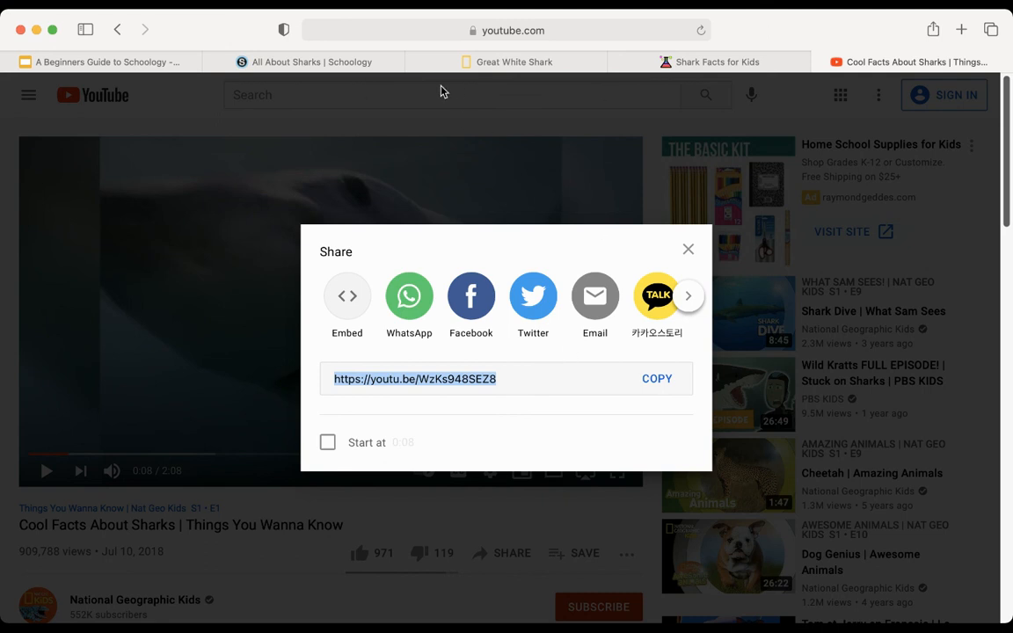
- Return to the Schoology page editor, find "Cool Facts About Sharks" on YouTube with the copied link, and import it as an embed
click(313, 61)
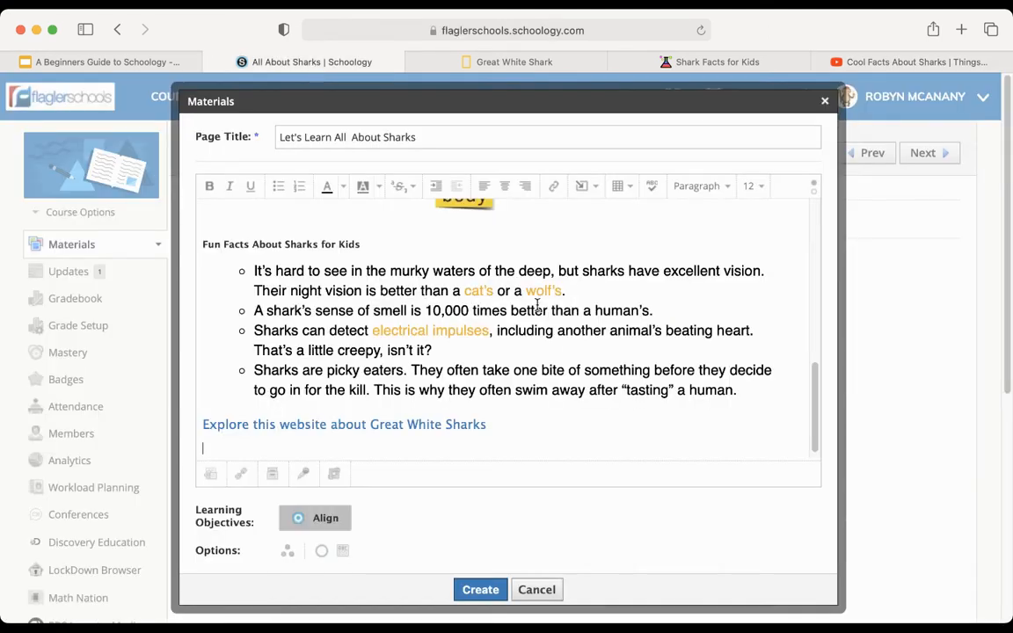
click(594, 187)
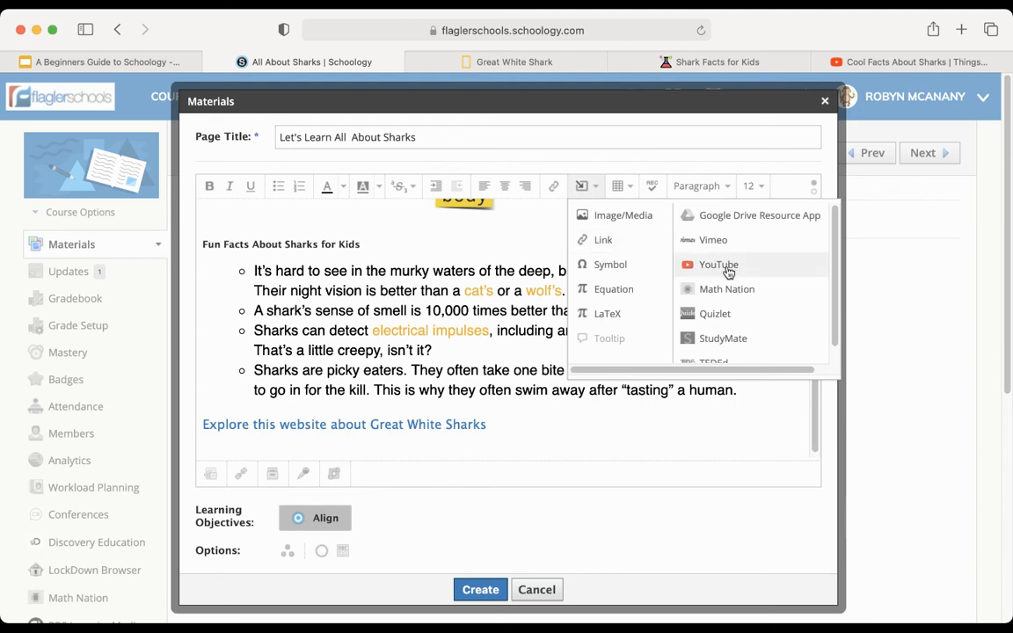
click(727, 266)
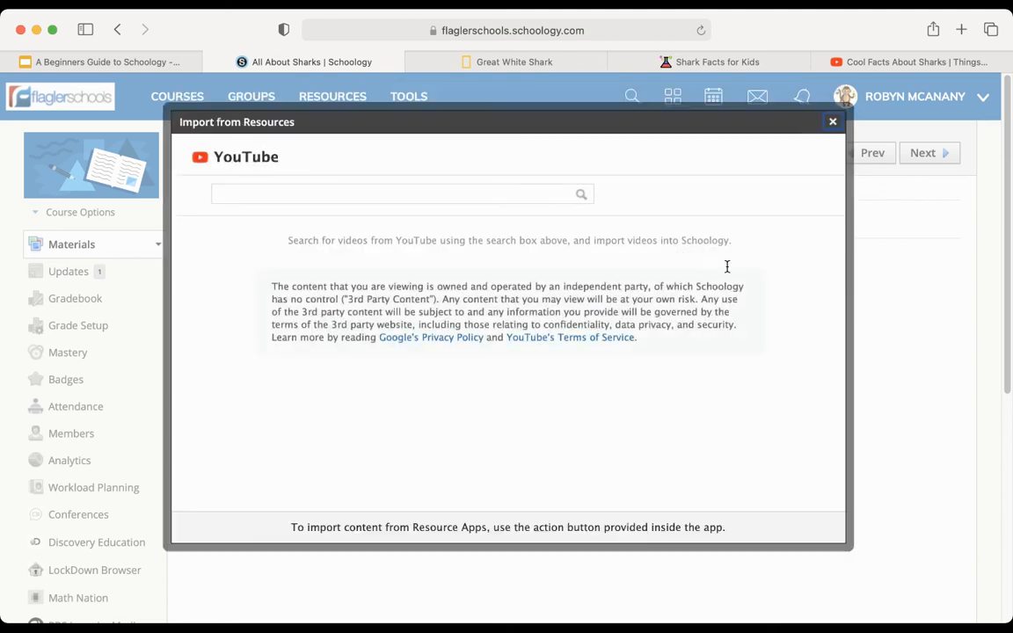
click(414, 196)
key(super+v)
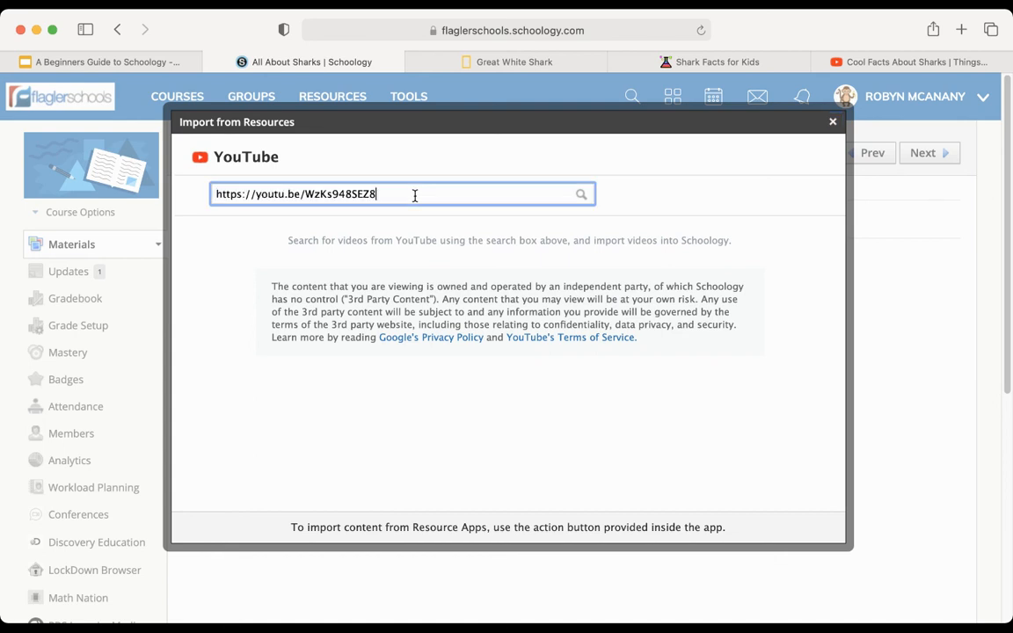
key(Return)
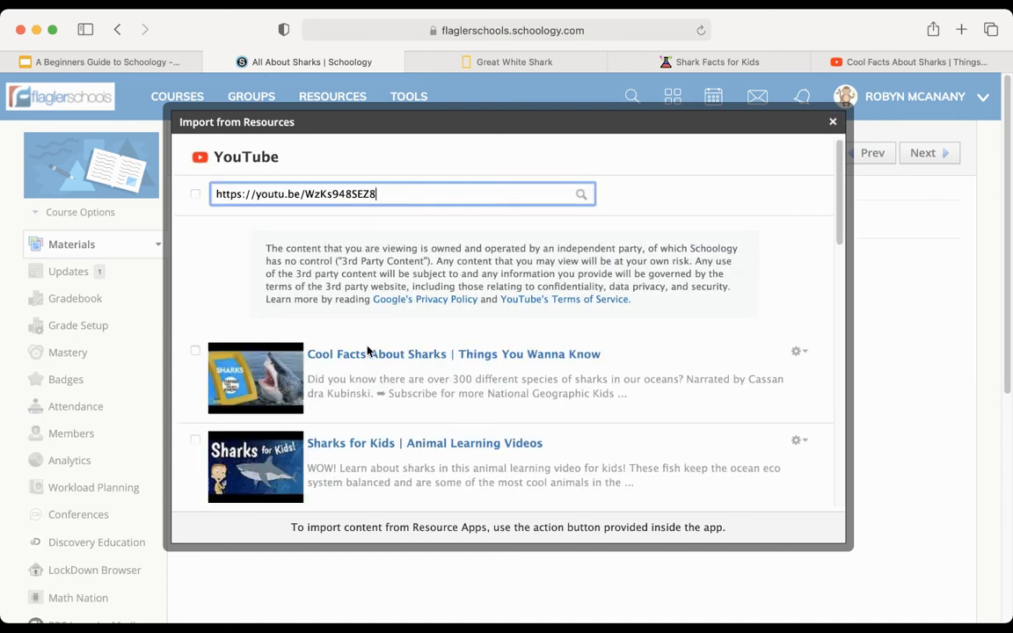
click(196, 352)
click(253, 196)
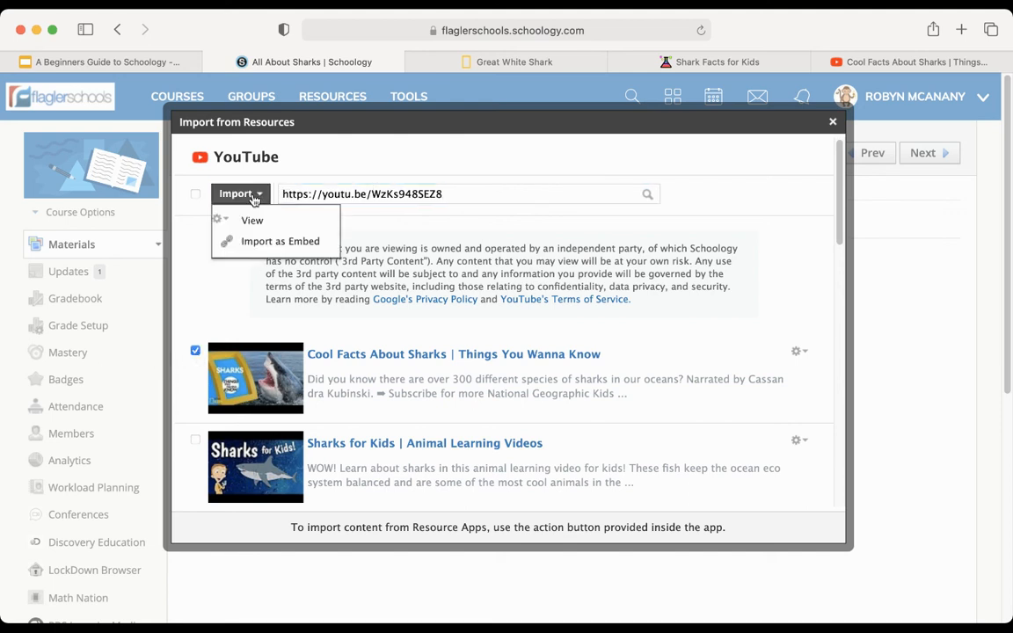
click(263, 244)
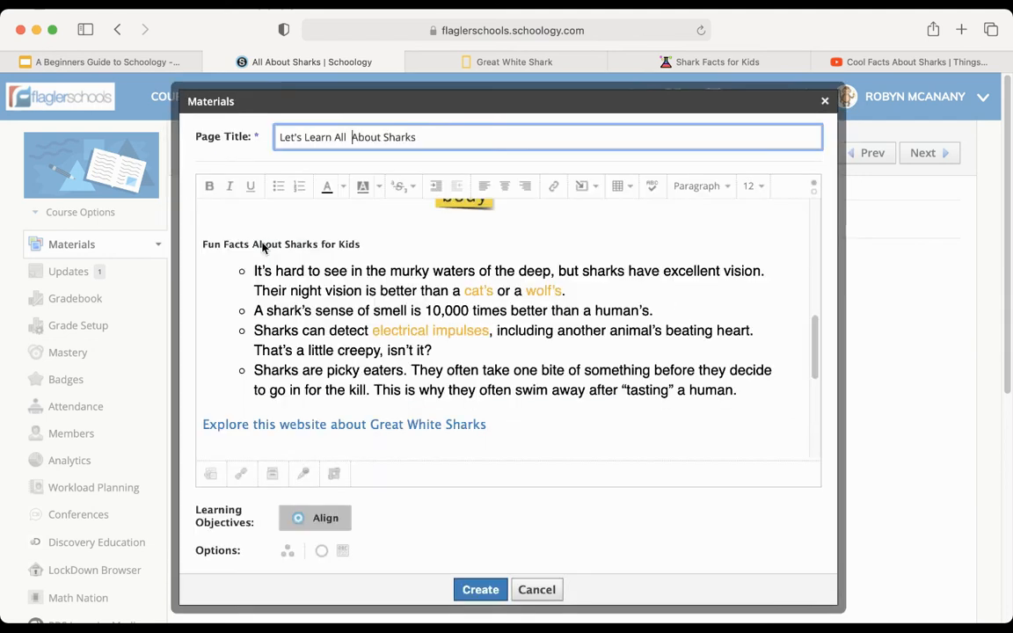
- Check the embedded video's placement below the website link and create the page
scroll(466, 402, down, 4)
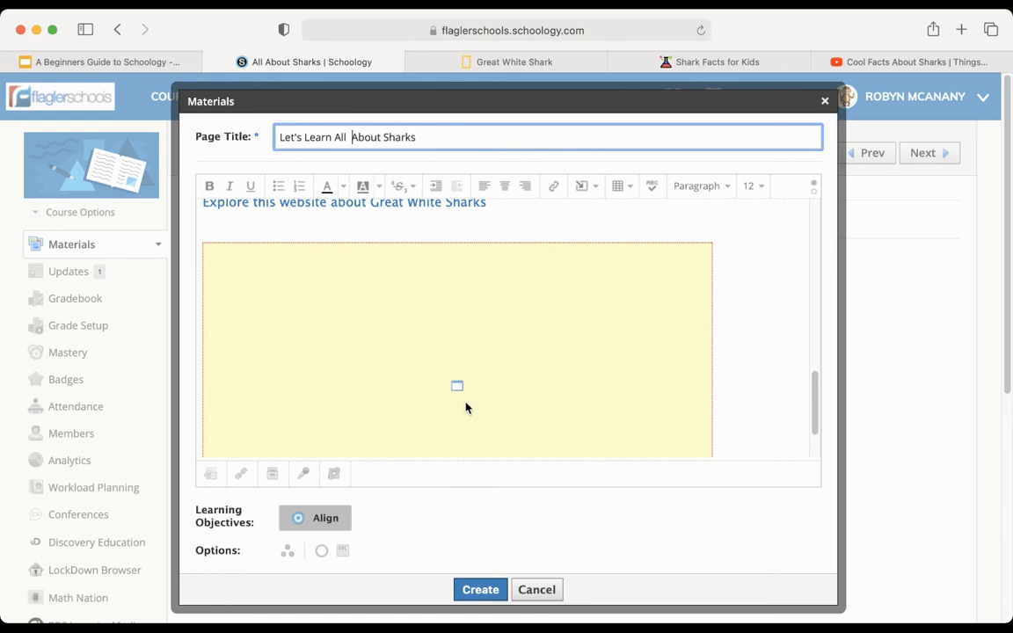
scroll(466, 407, down, 1)
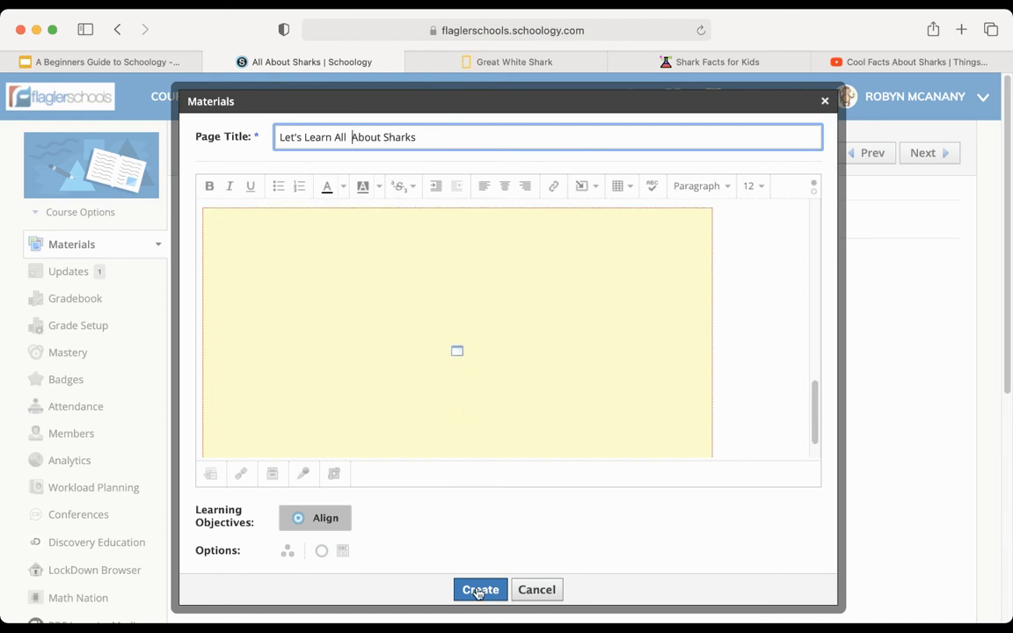
click(480, 590)
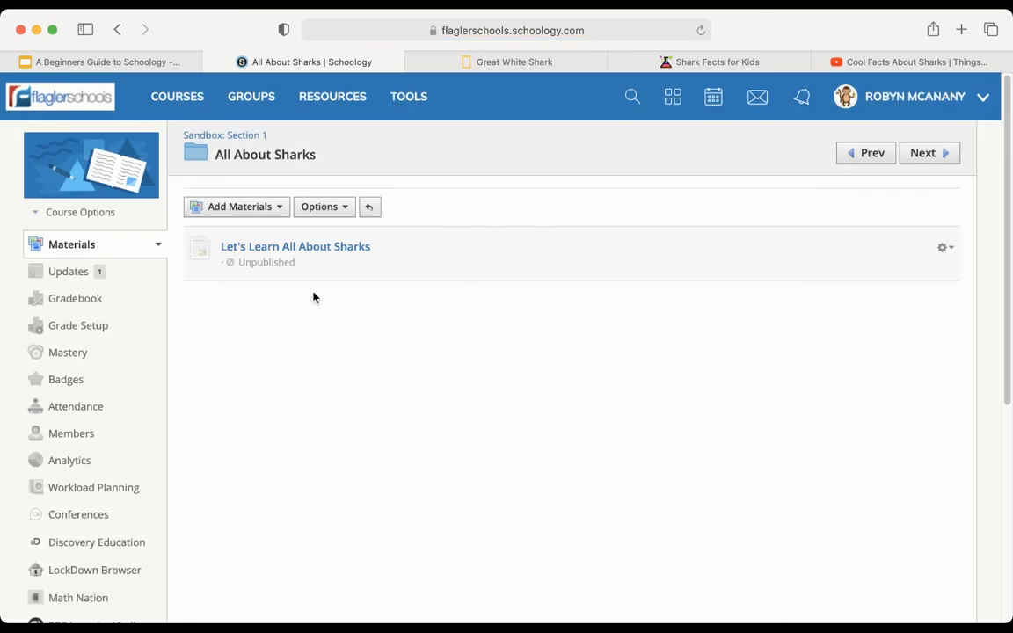
- Open the "Let's Learn All About Sharks" page and review its content down to the embedded video
click(319, 250)
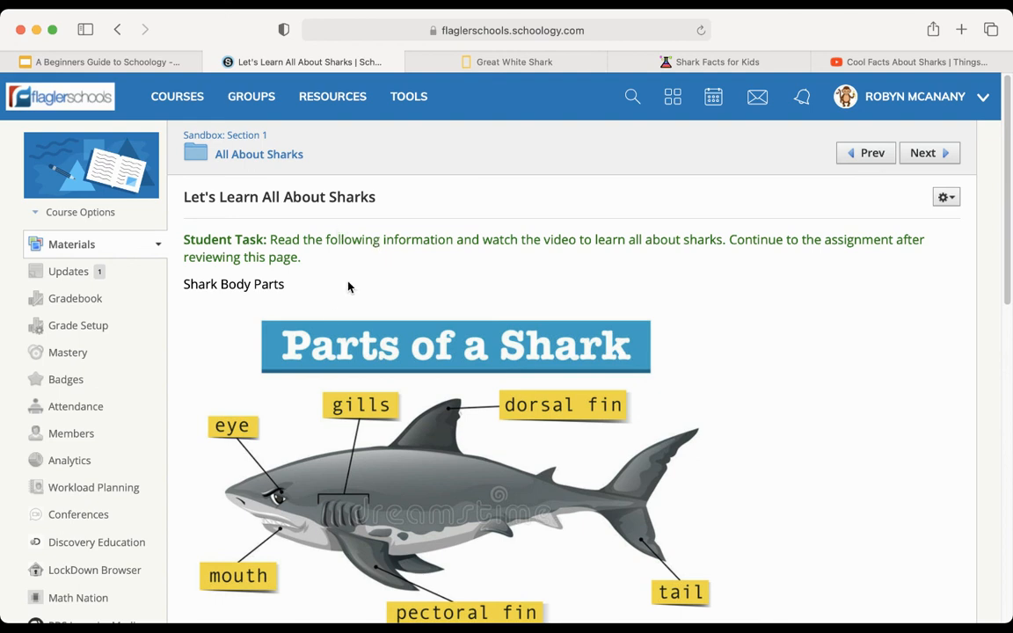
scroll(314, 358, down, 3)
scroll(312, 363, down, 10)
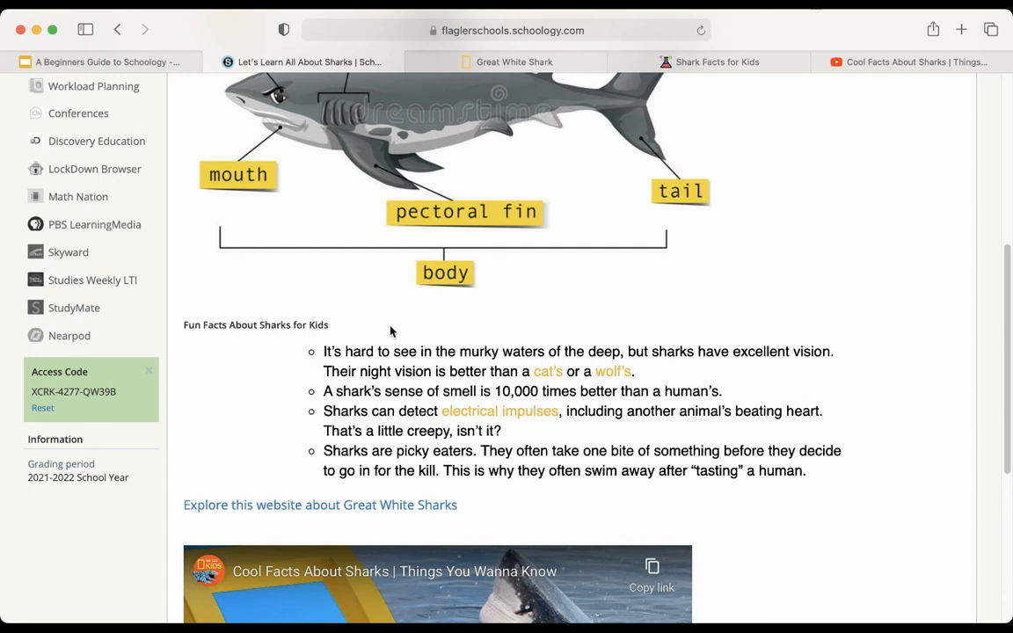
scroll(378, 431, down, 4)
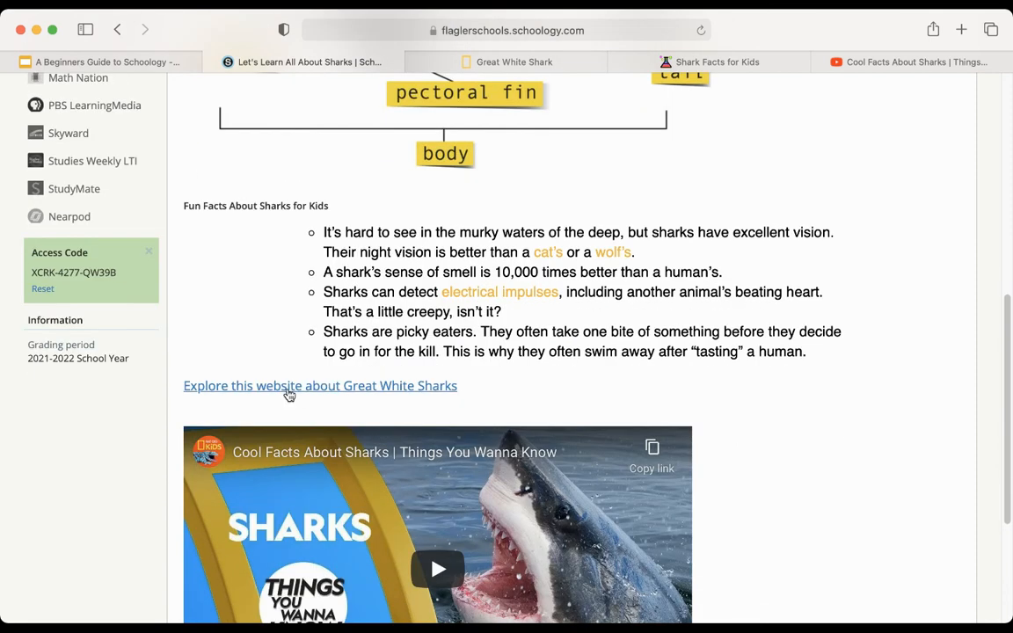
- Test the "Explore this website about Great White Sharks" link, return to the Schoology page, and briefly play and pause the embedded video
click(363, 392)
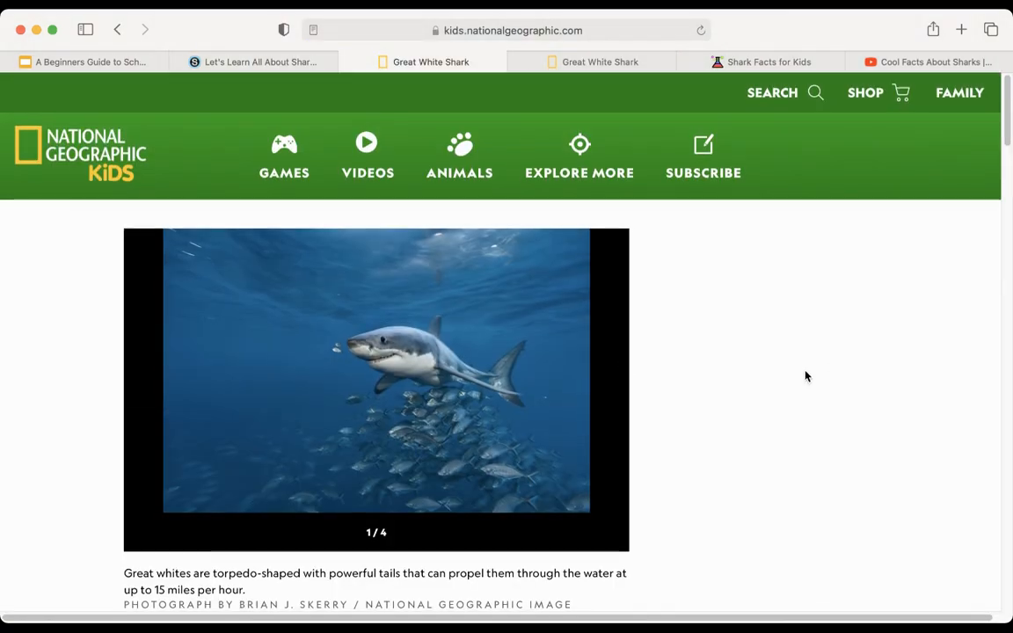
click(258, 62)
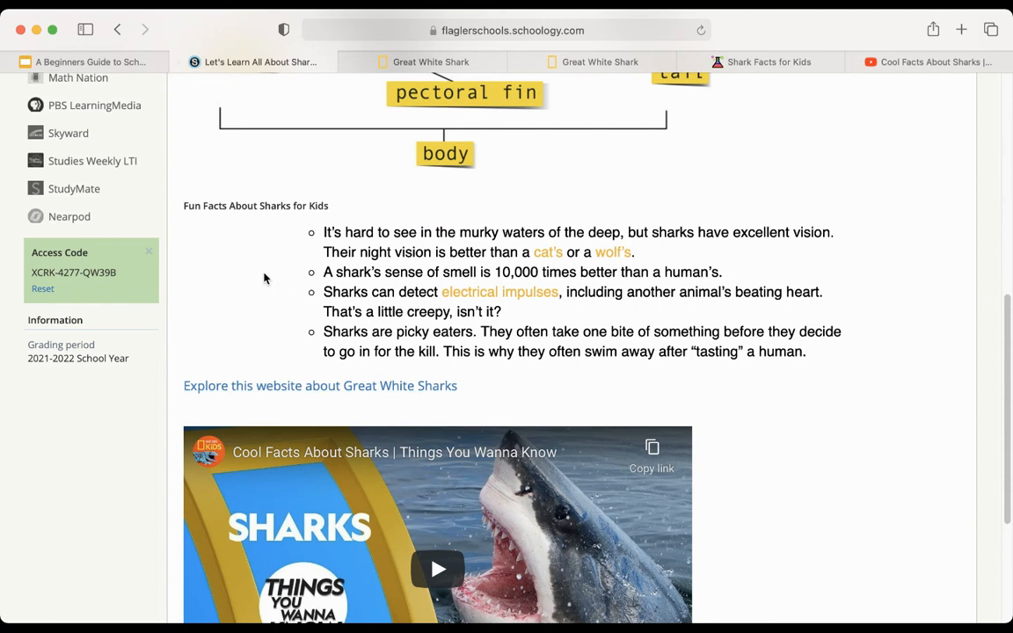
scroll(256, 301, down, 5)
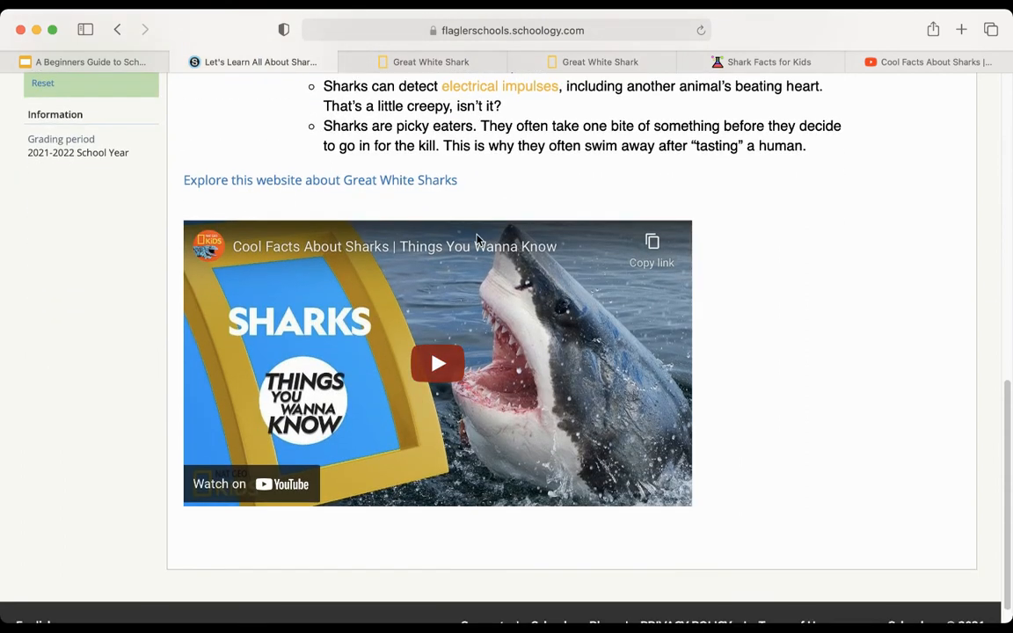
click(431, 373)
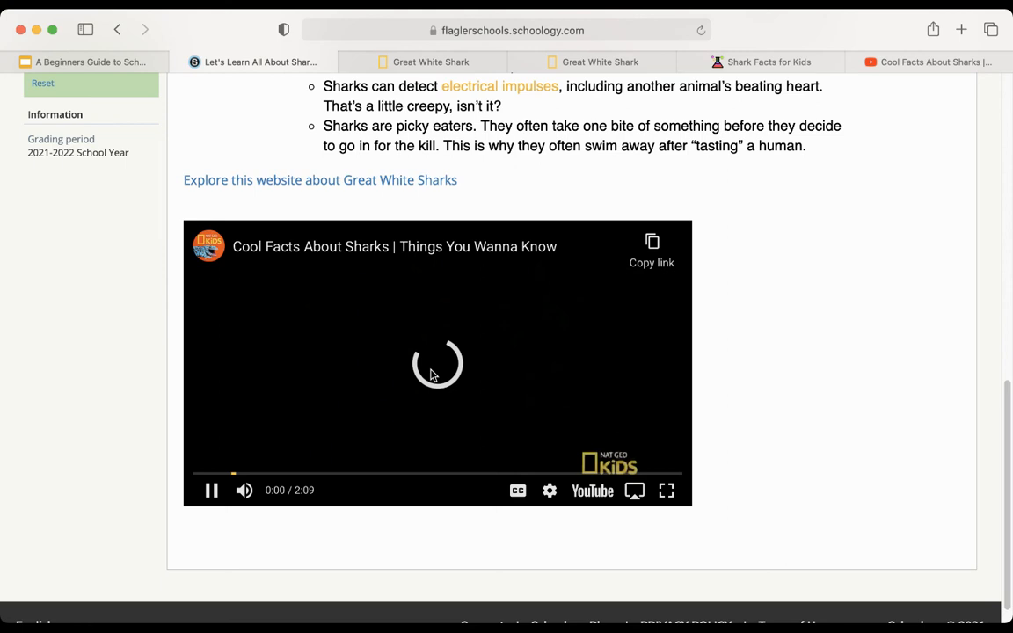
click(211, 490)
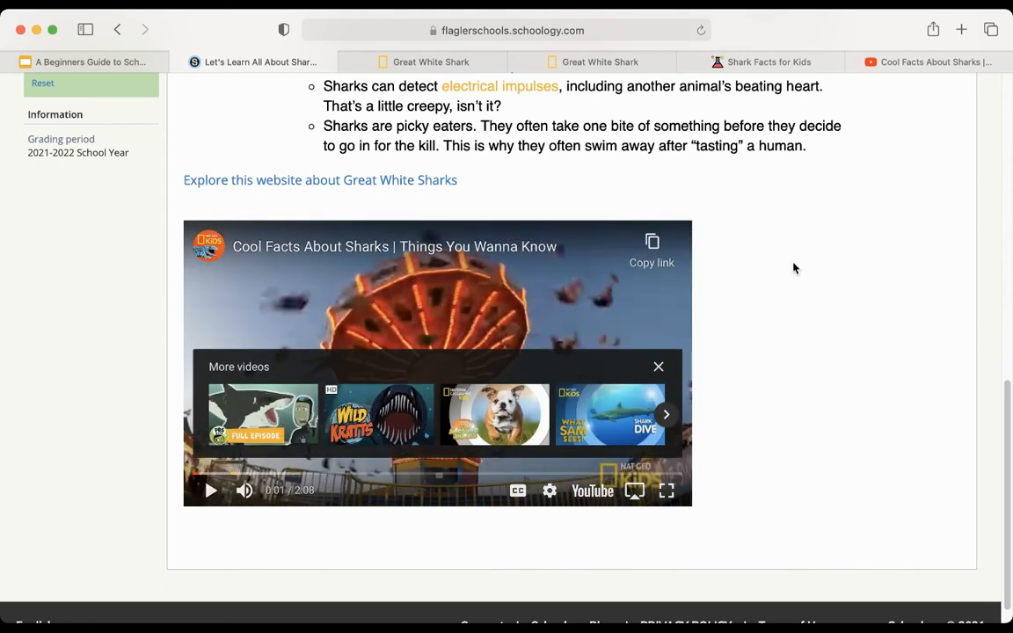
- Open the "Let's Learn All About Sharks" page for editing and set the "Explore this website about Great White Sharks" link's font size to 24
scroll(793, 268, up, 5)
scroll(793, 268, down, 1)
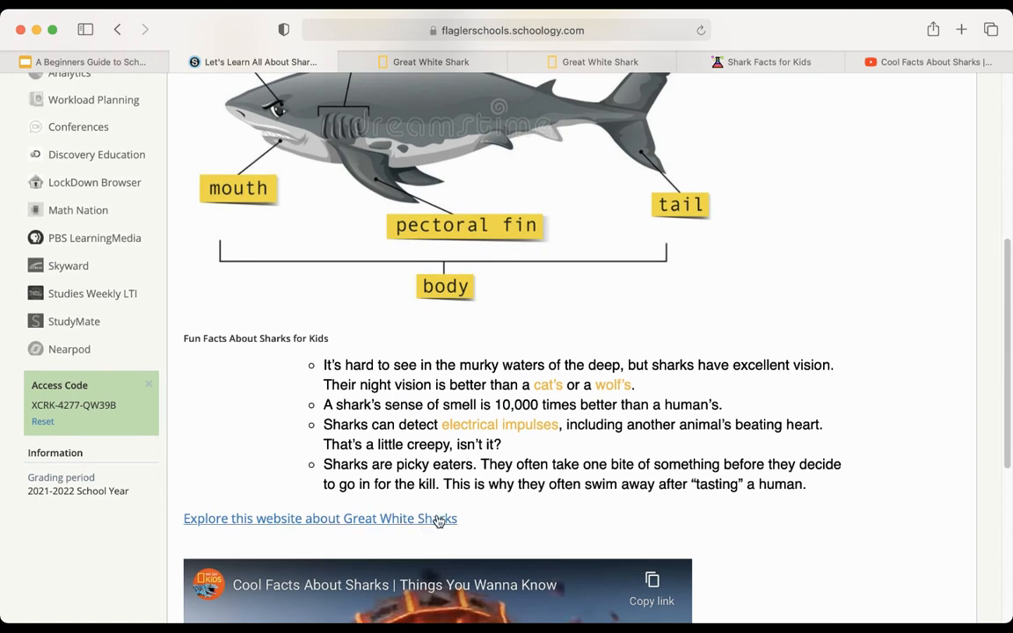
scroll(439, 521, up, 5)
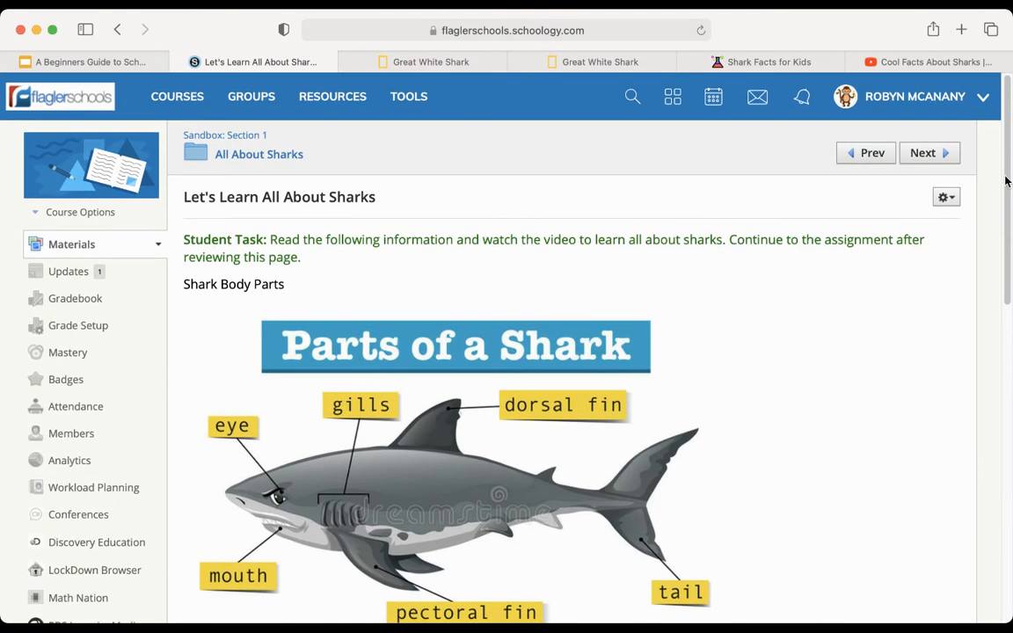
click(948, 199)
click(918, 222)
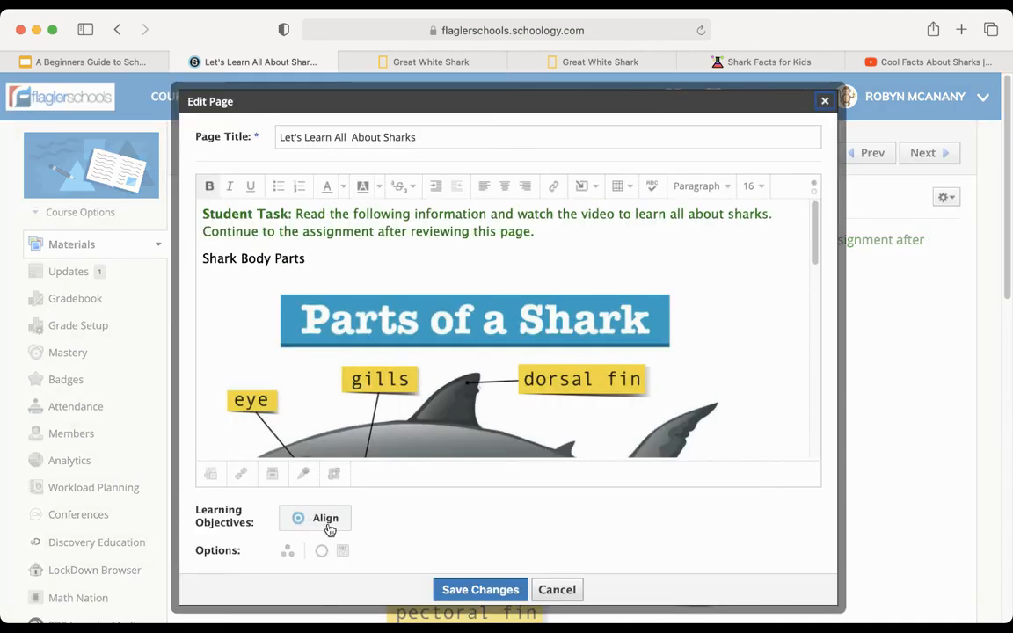
scroll(412, 356, down, 2)
scroll(412, 355, down, 10)
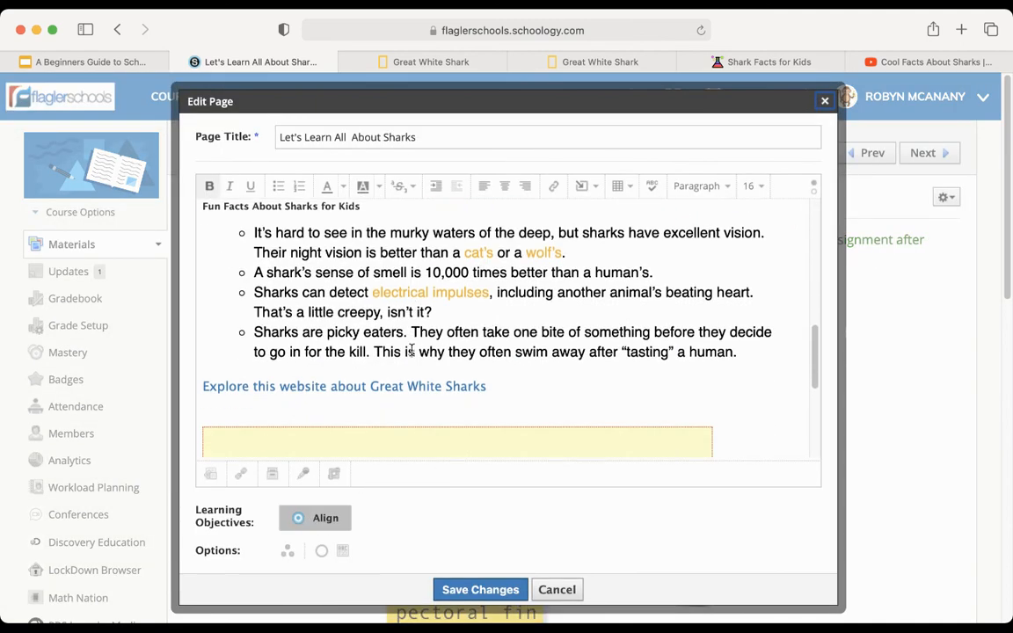
drag(498, 386, 202, 384)
click(758, 186)
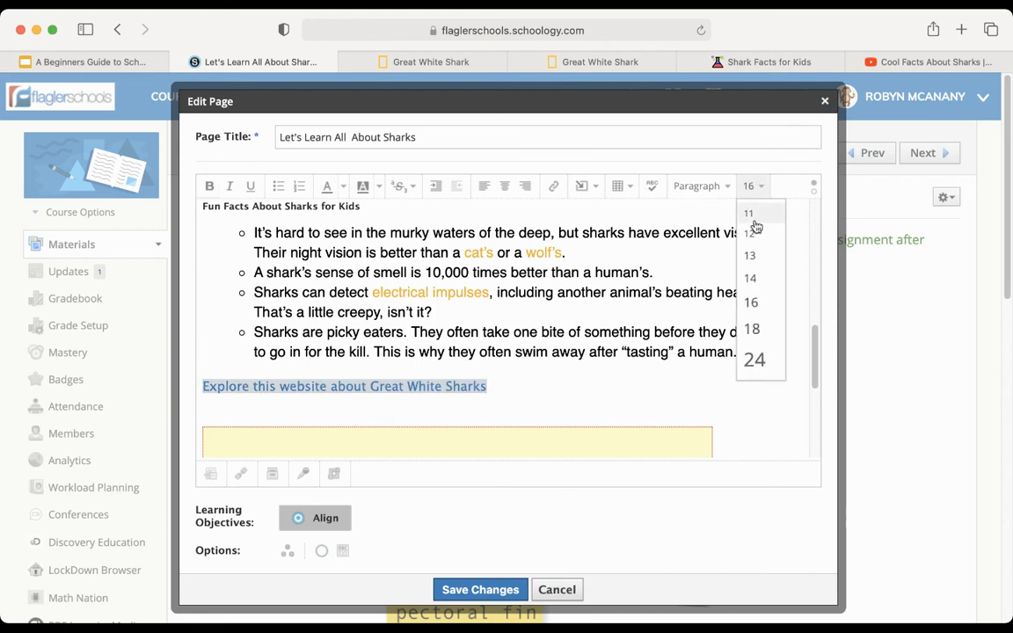
click(756, 361)
click(725, 395)
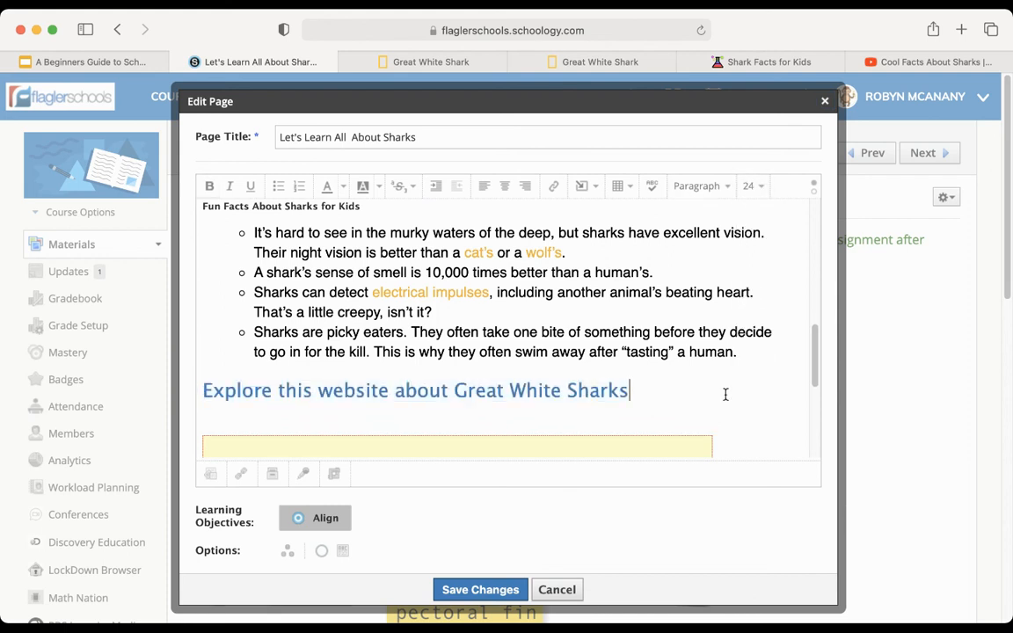
- Set the page to display inline and save the changes
scroll(725, 394, down, 3)
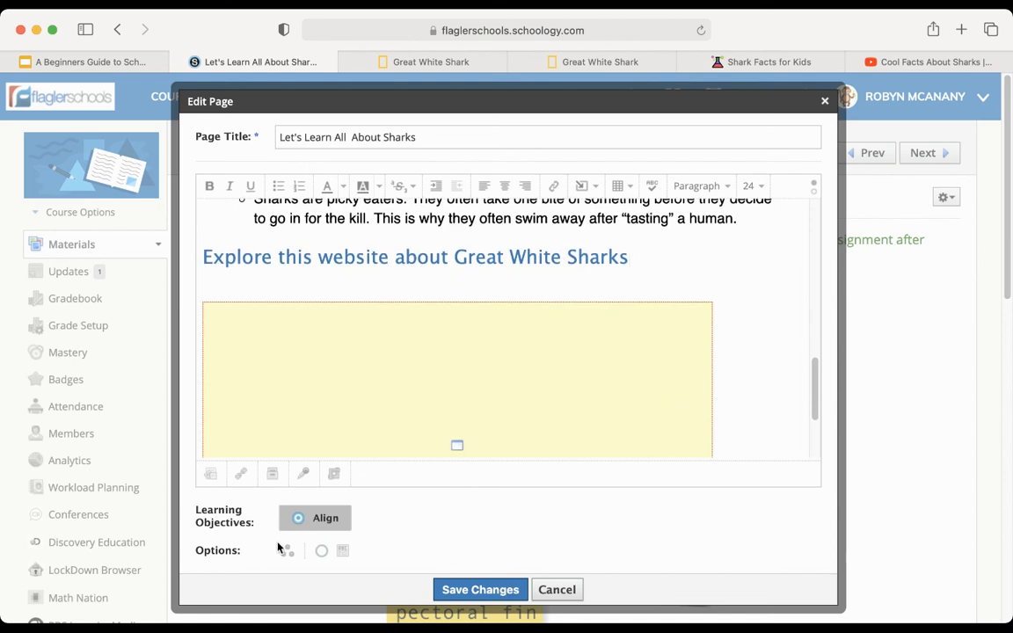
click(343, 553)
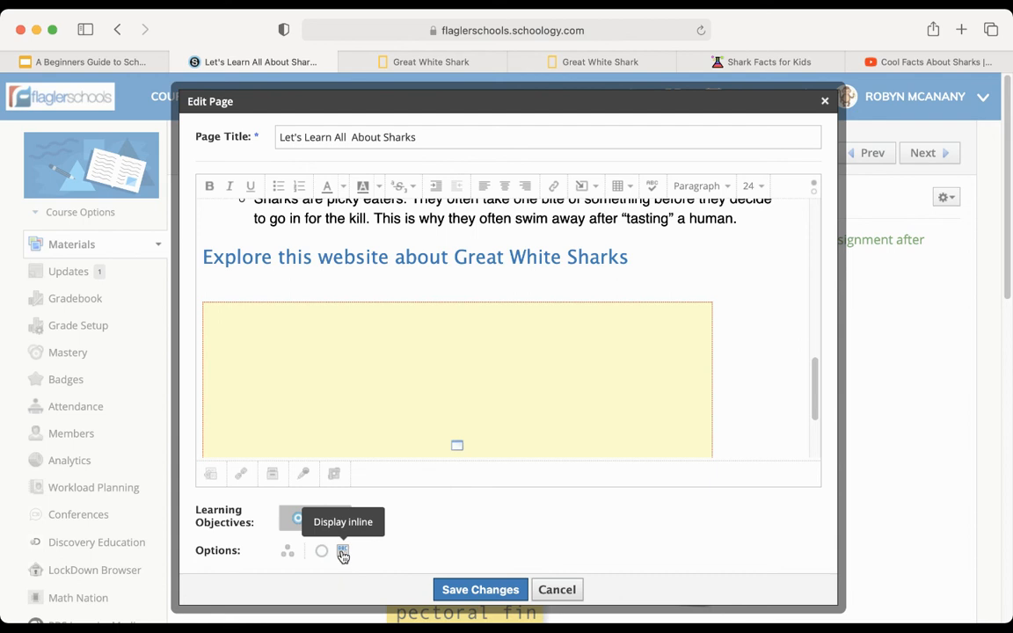
click(498, 590)
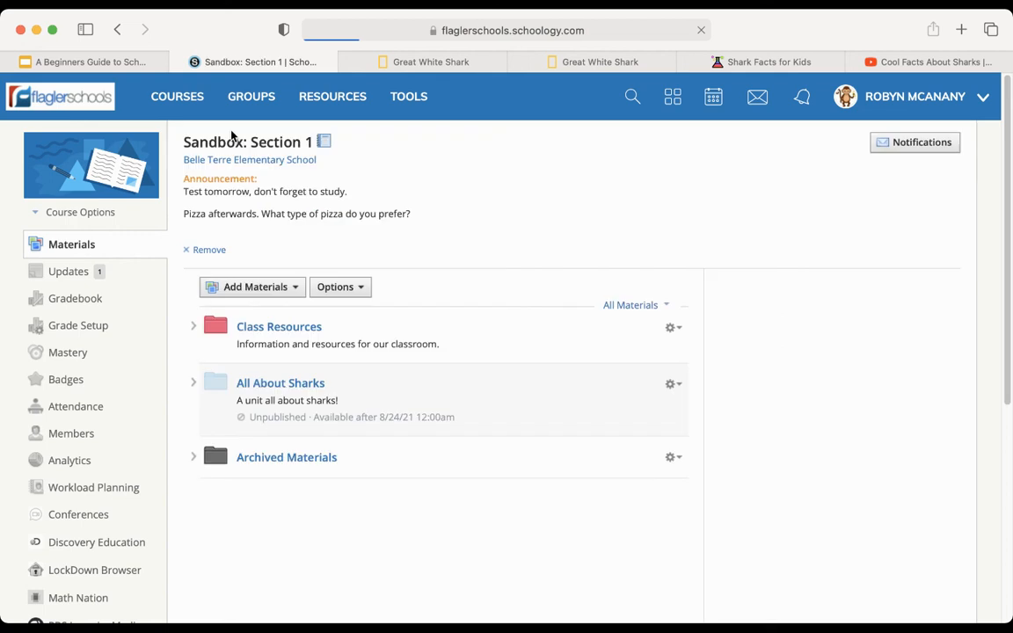
- Open the All About Sharks folder and review the inline page content from the student task down to the embedded video
click(260, 385)
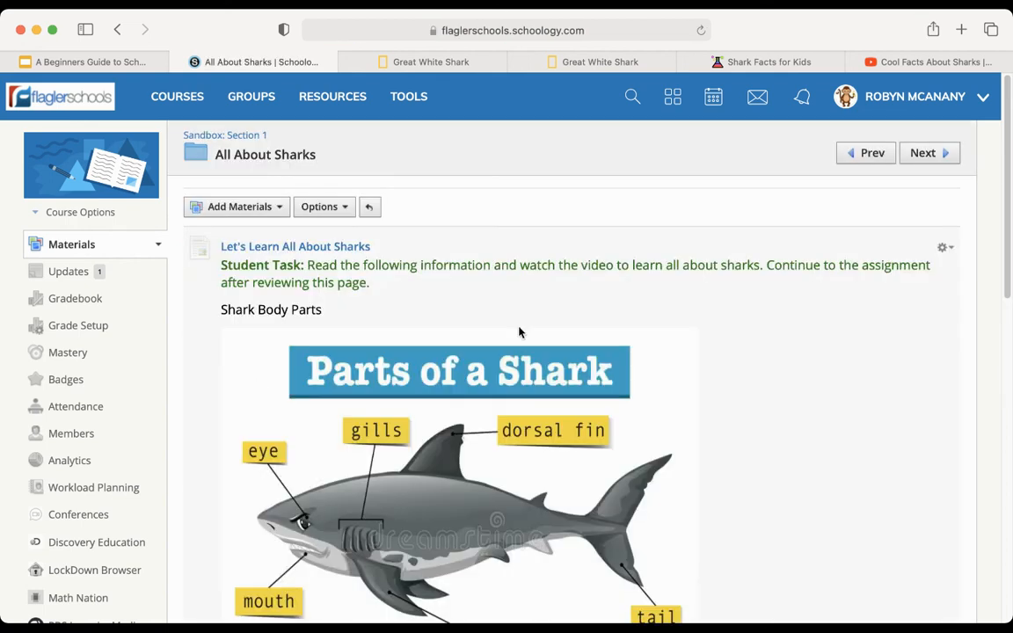
scroll(611, 420, down, 3)
scroll(611, 420, down, 6)
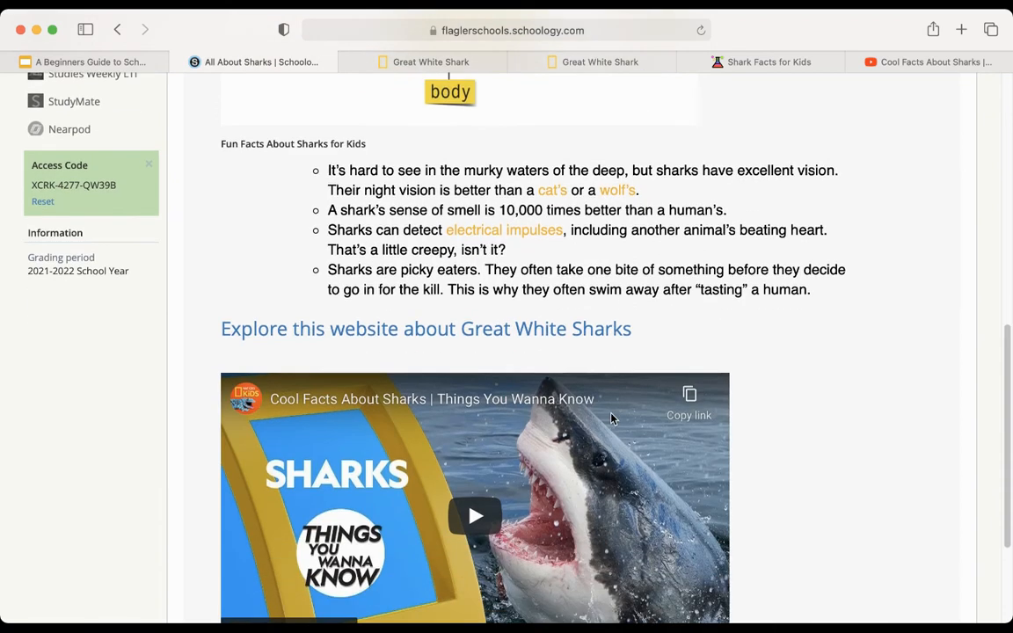
scroll(613, 419, up, 7)
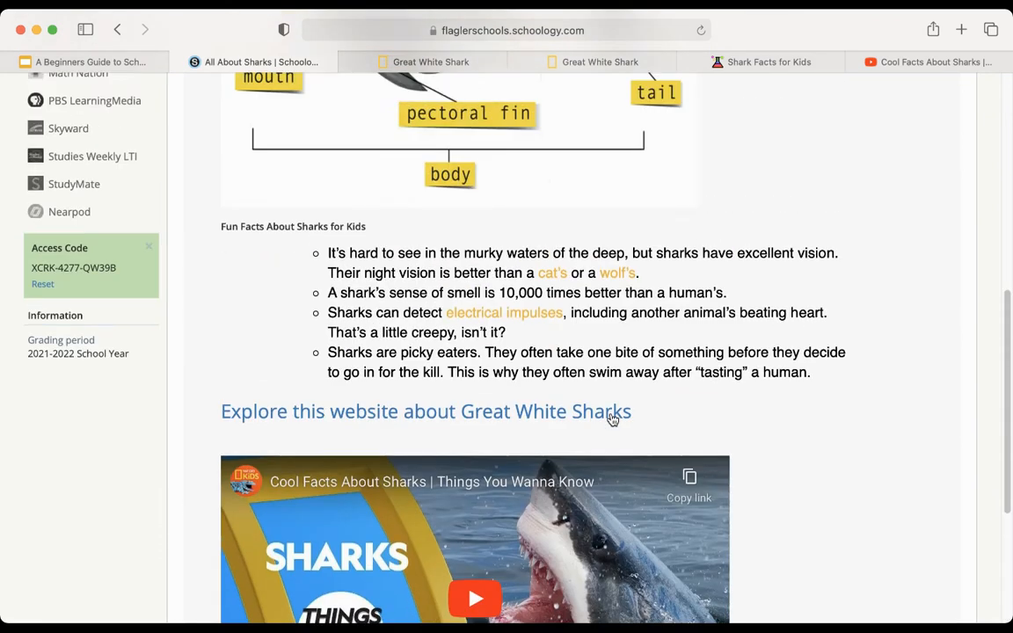
scroll(613, 420, up, 1)
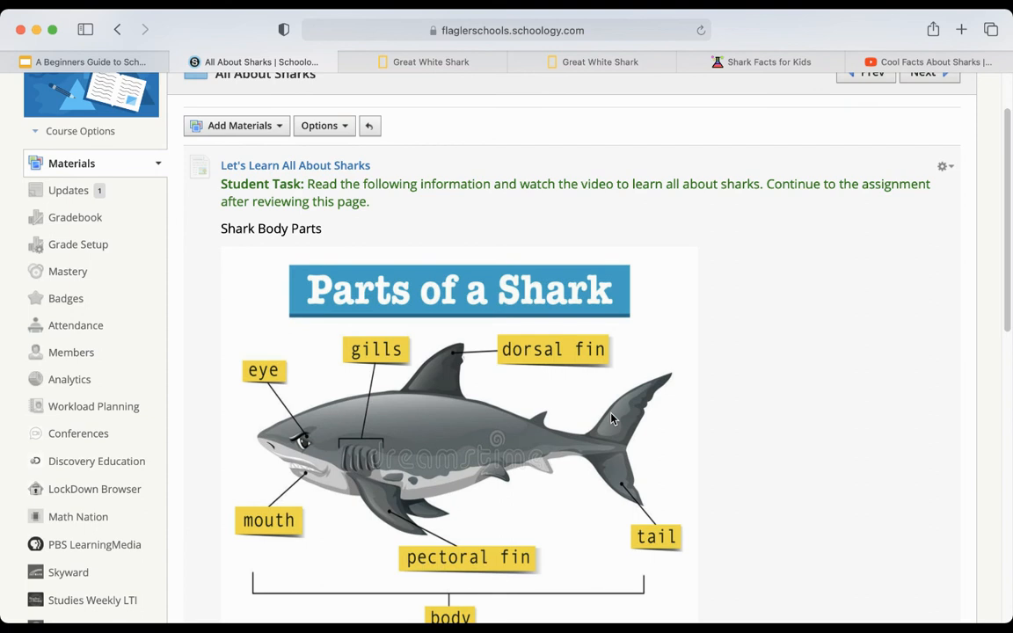
scroll(613, 420, down, 3)
scroll(613, 419, down, 4)
scroll(613, 419, up, 7)
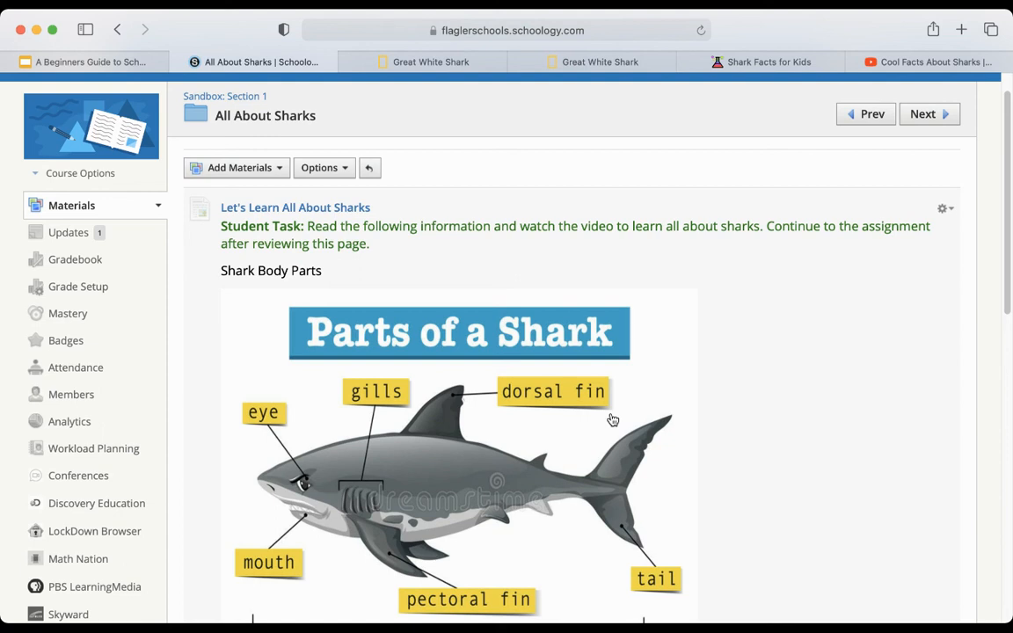
scroll(613, 420, up, 1)
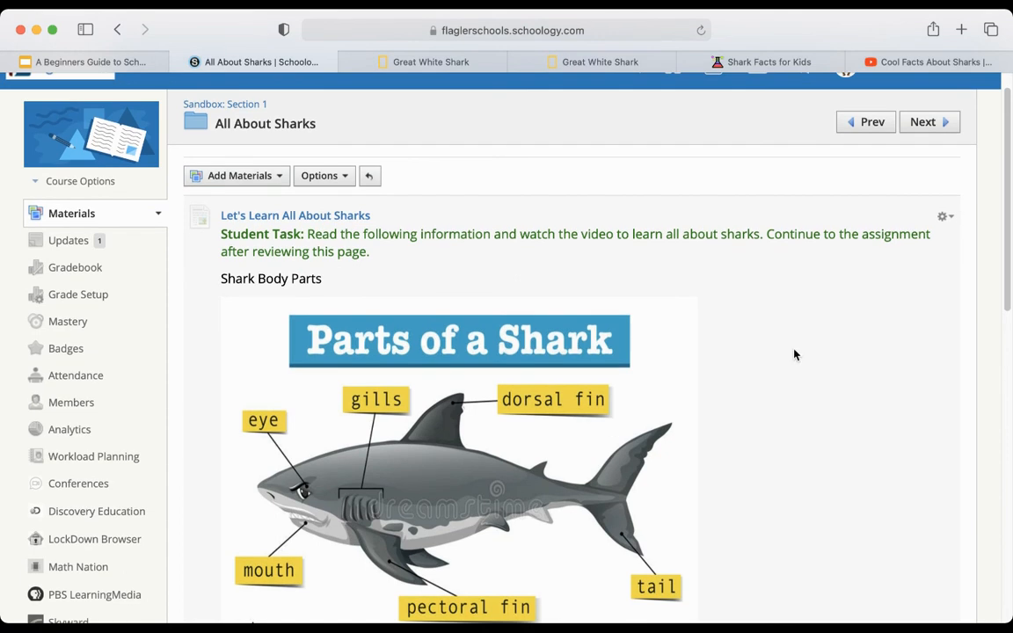